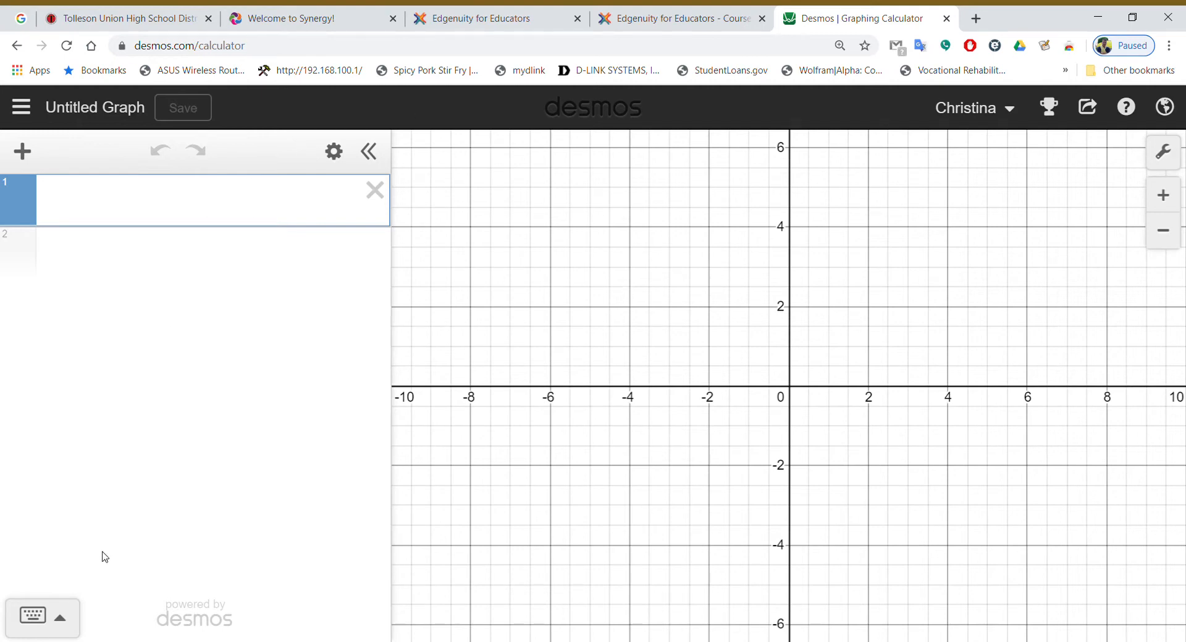
# - Graph the expression −2cos(x)−3 in the first expression row
pyautogui.click(65, 617)
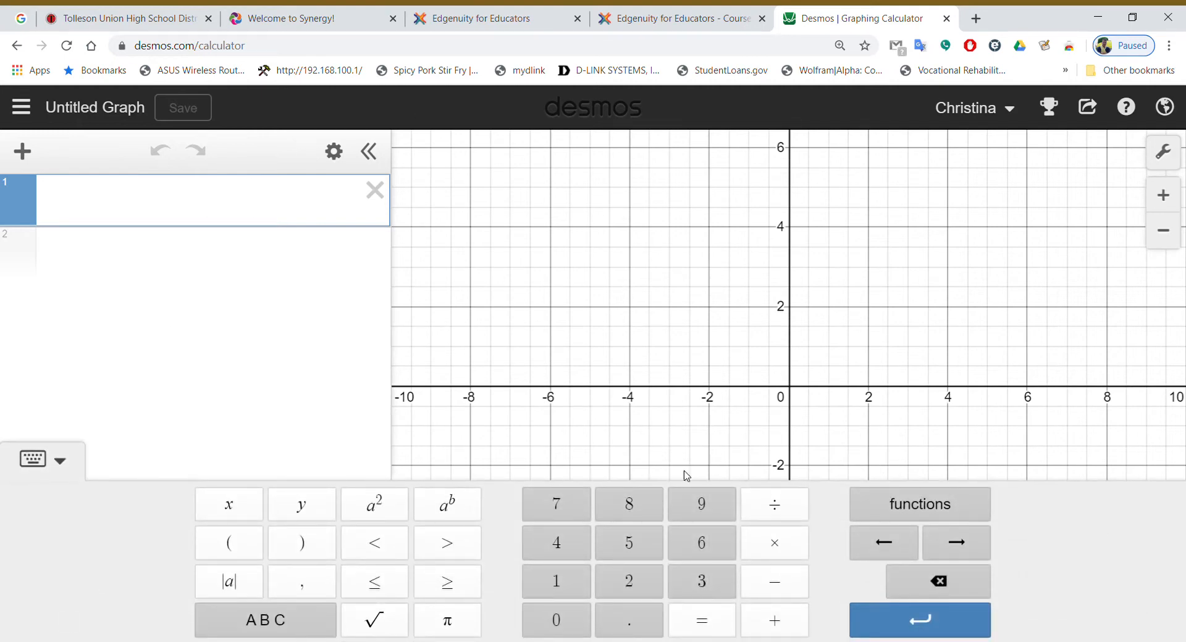
pyautogui.click(774, 582)
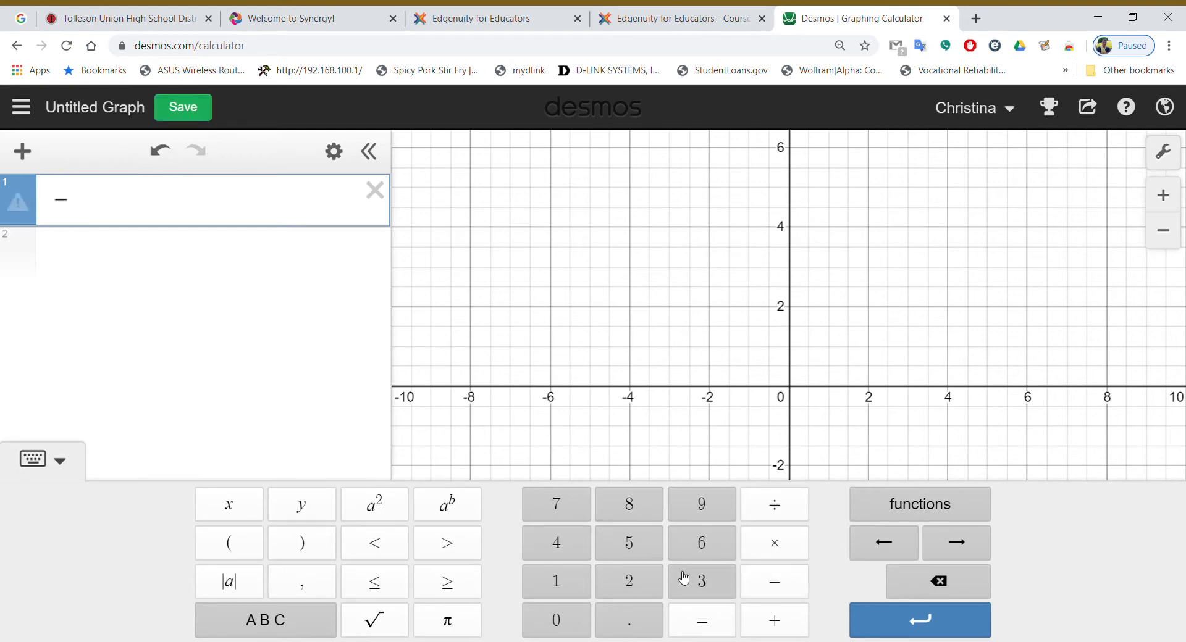
pyautogui.click(626, 577)
pyautogui.click(955, 508)
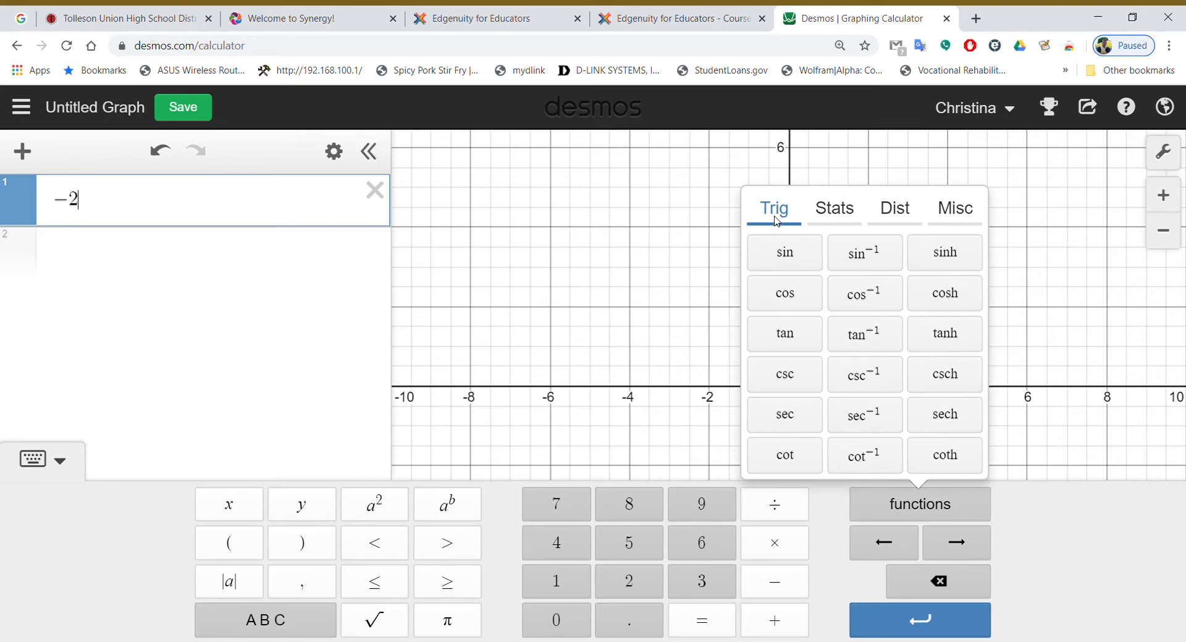
pyautogui.click(795, 297)
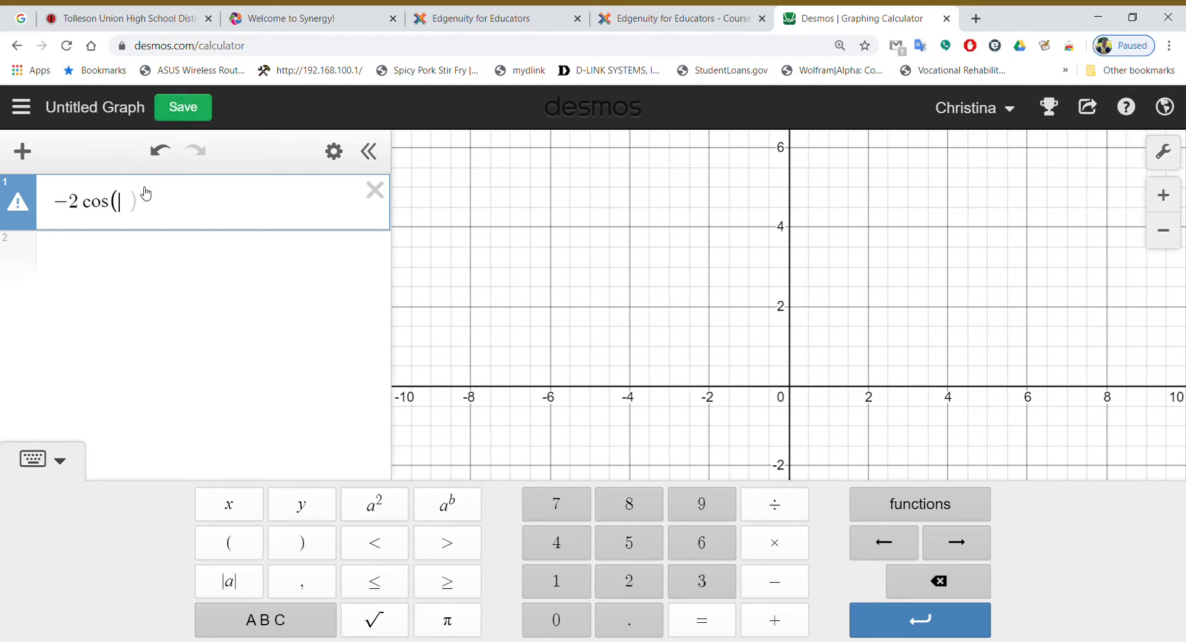
pyautogui.write('x')
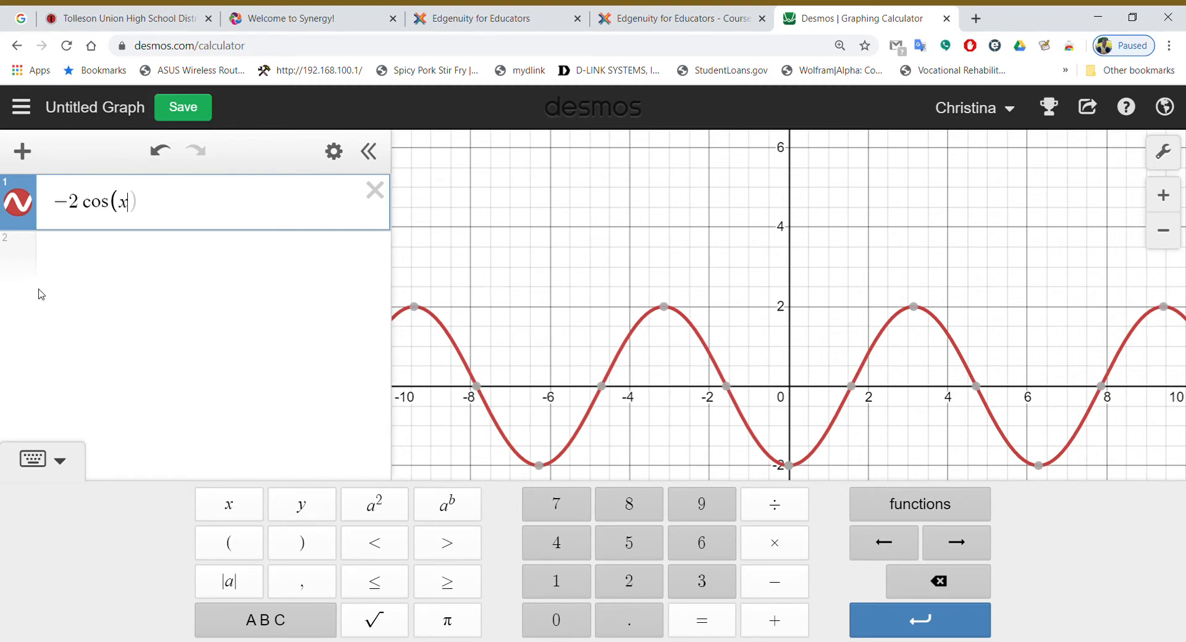
pyautogui.click(299, 548)
pyautogui.click(773, 582)
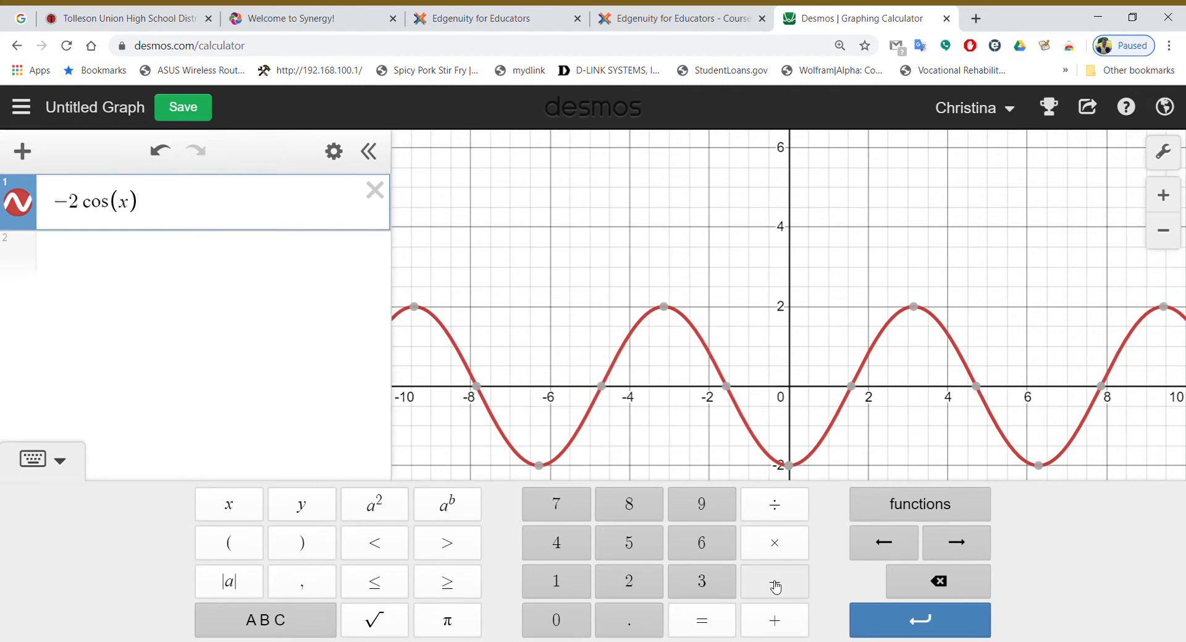
pyautogui.click(728, 588)
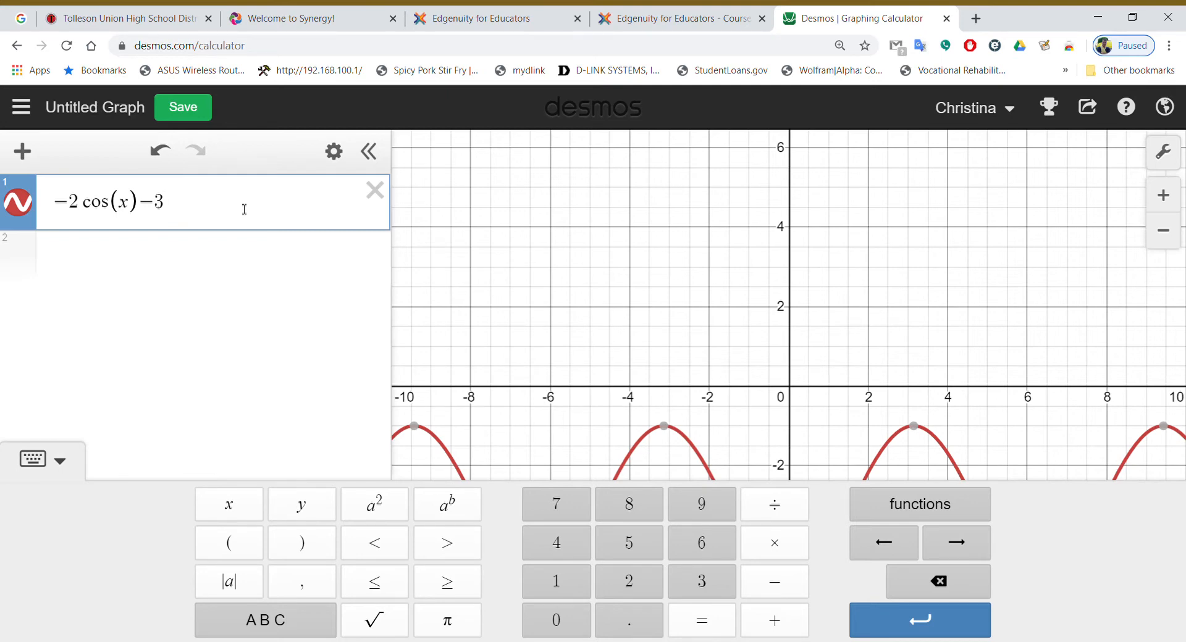
pyautogui.click(565, 181)
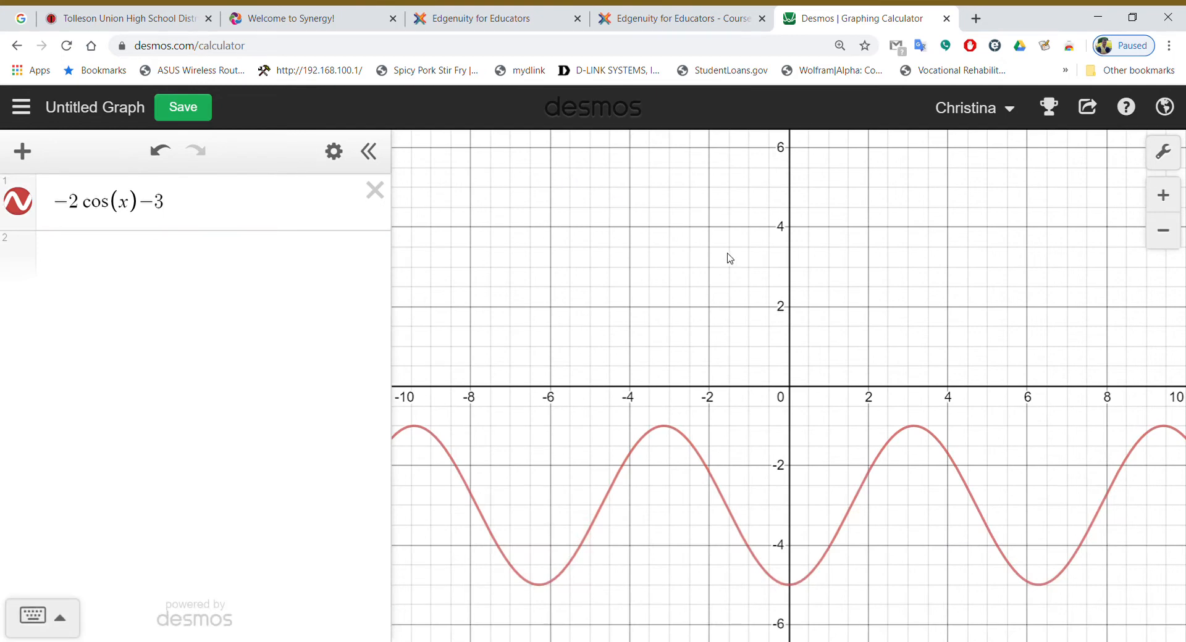
# - Examine the cosine curve below the x-axis and show the coordinates of its point on the y-axis
pyautogui.moveTo(913, 336); pyautogui.dragTo(730, 184)
pyautogui.moveTo(701, 379); pyautogui.dragTo(592, 378)
pyautogui.click(495, 431)
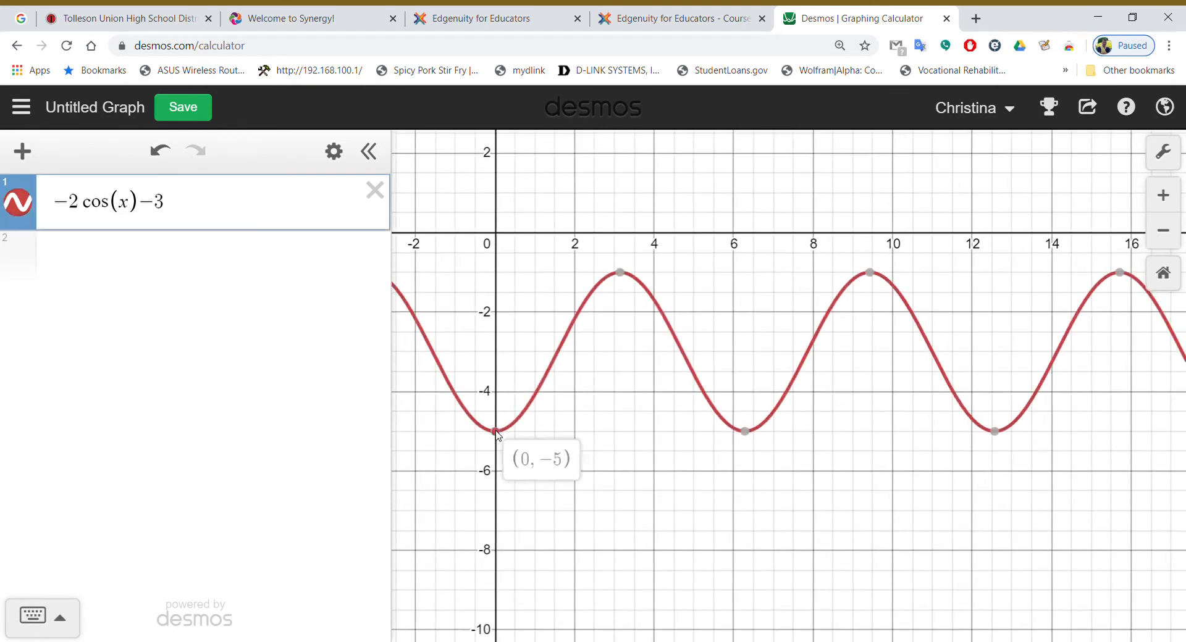
pyautogui.click(497, 432)
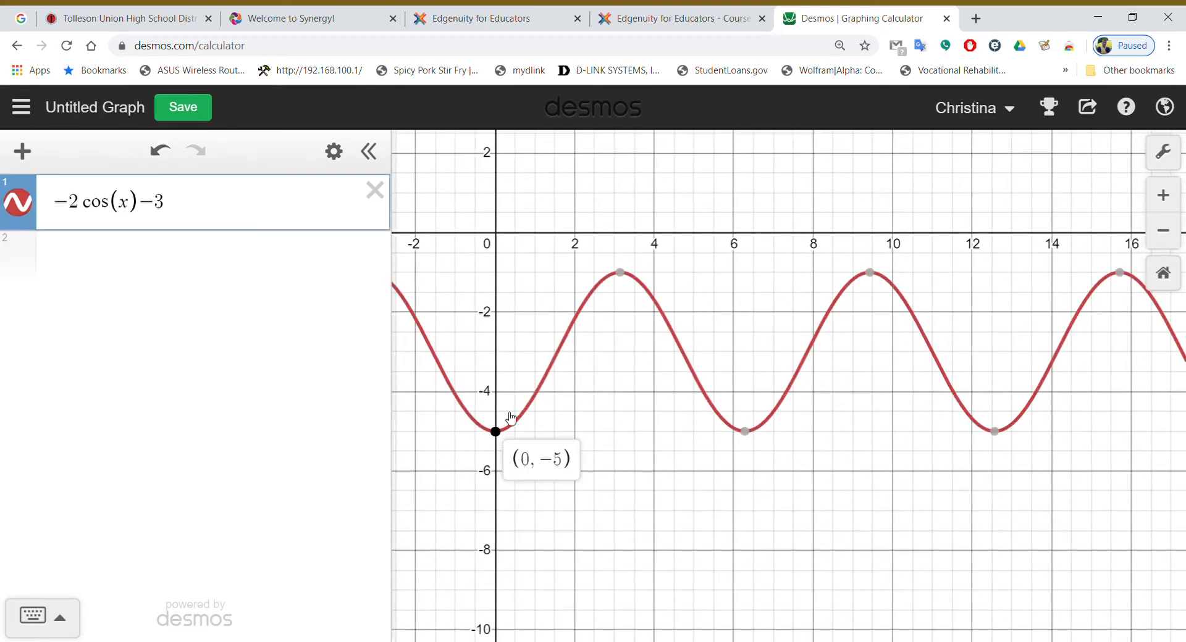
pyautogui.click(650, 313)
pyautogui.moveTo(649, 313); pyautogui.dragTo(650, 341)
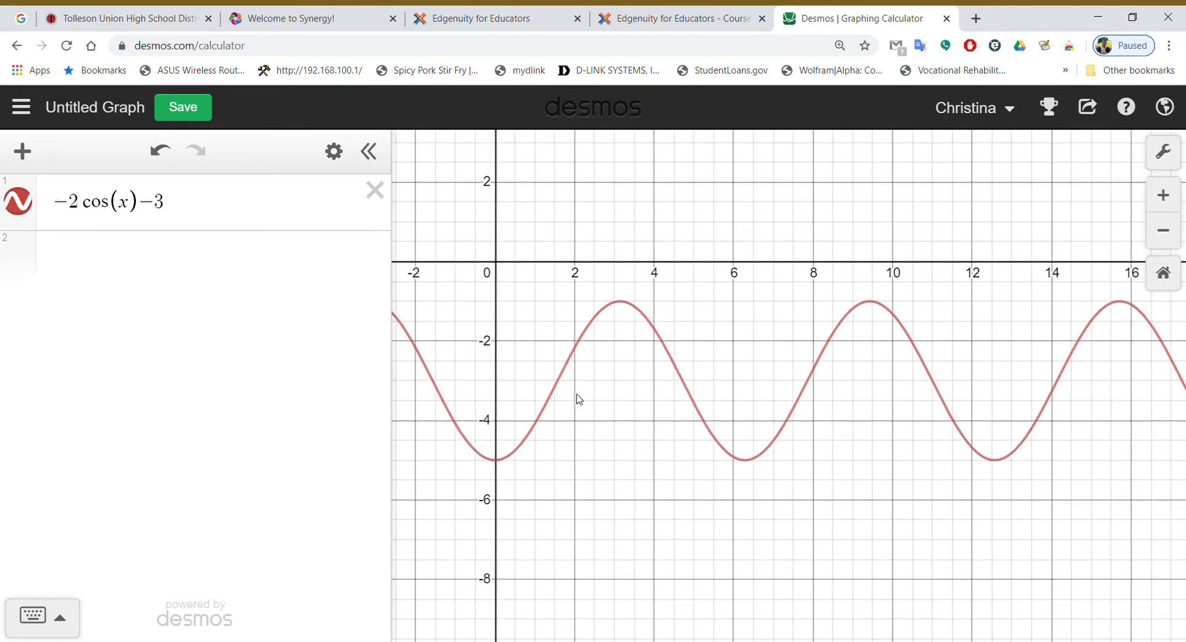
pyautogui.click(495, 462)
pyautogui.click(495, 460)
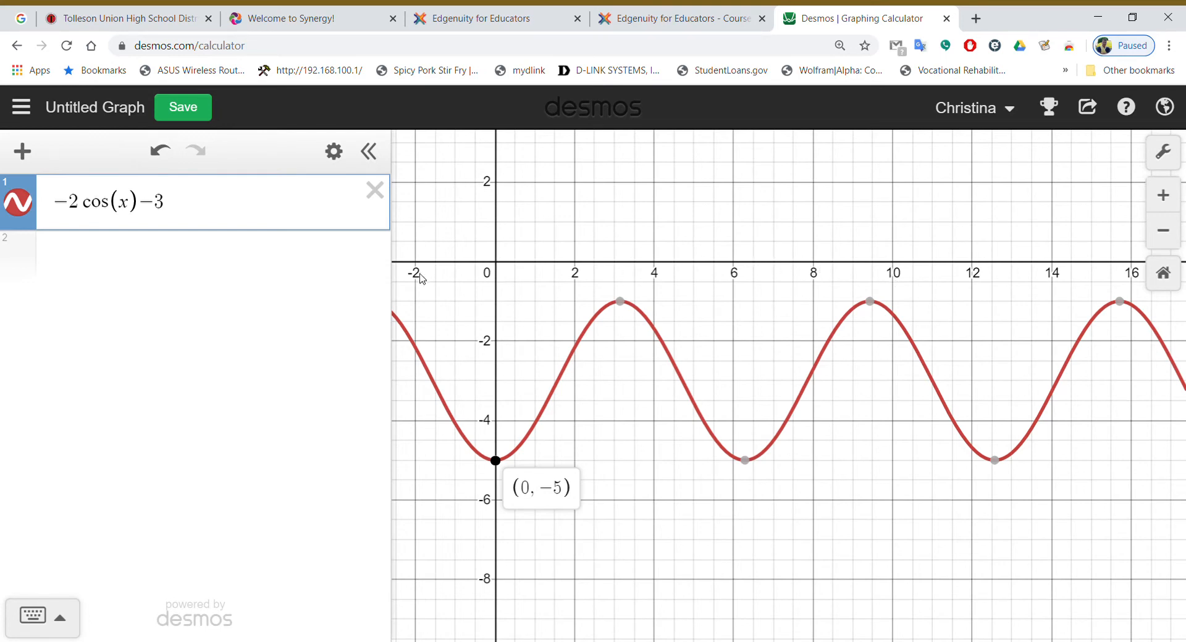
pyautogui.moveTo(709, 305); pyautogui.dragTo(709, 350)
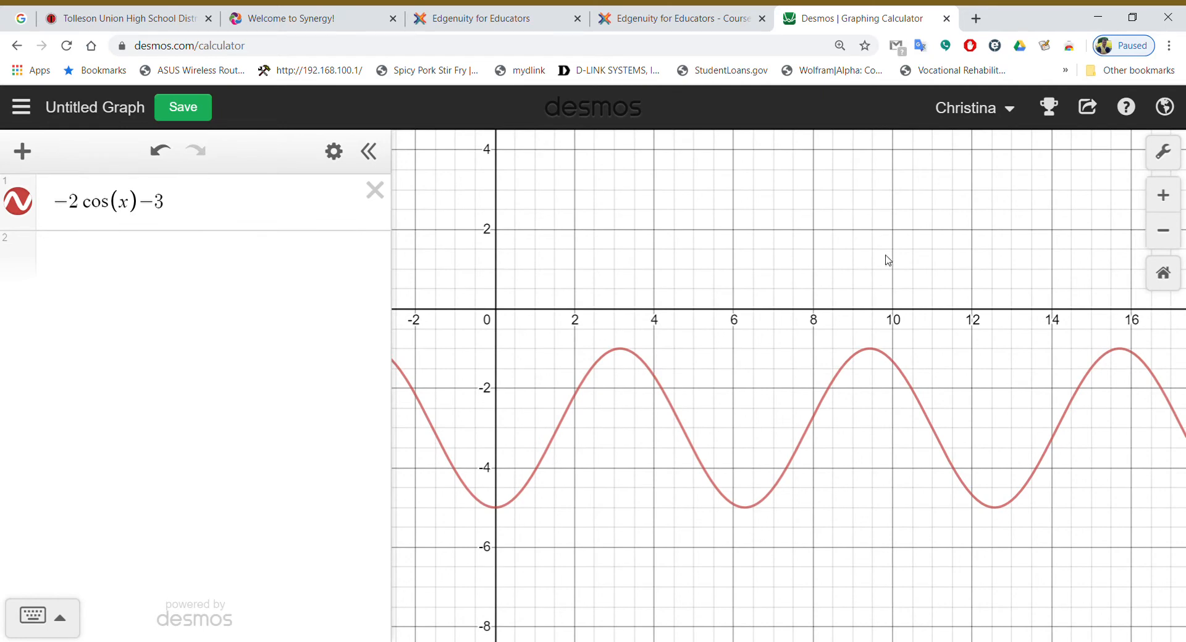
# - Set the graph's x-axis range from 0 to 2π
pyautogui.click(1169, 154)
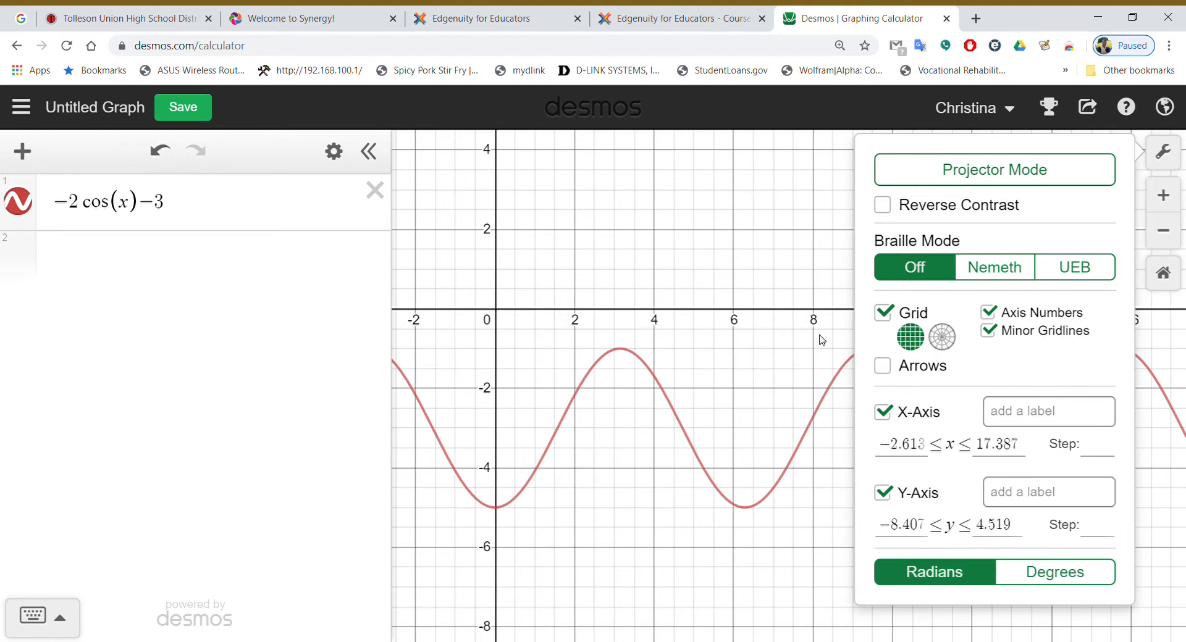
pyautogui.click(926, 454)
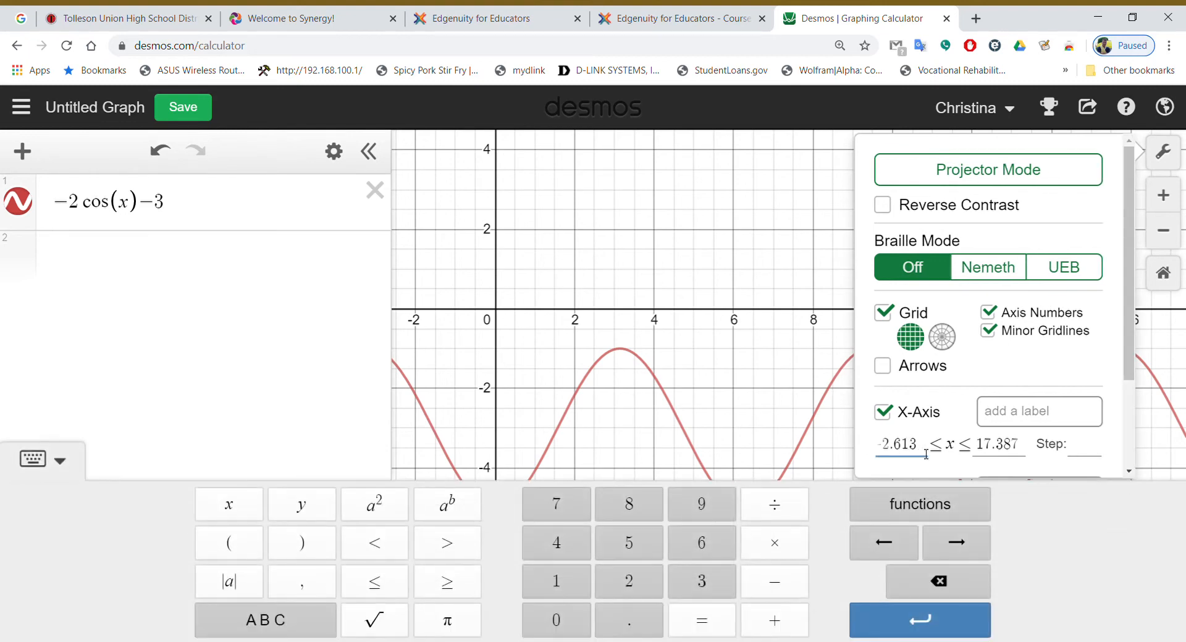
pyautogui.press('BackSpace')
pyautogui.press('BackSpace')
pyautogui.press('BackSpace')
pyautogui.press('BackSpace')
pyautogui.press('BackSpace')
pyautogui.press('BackSpace')
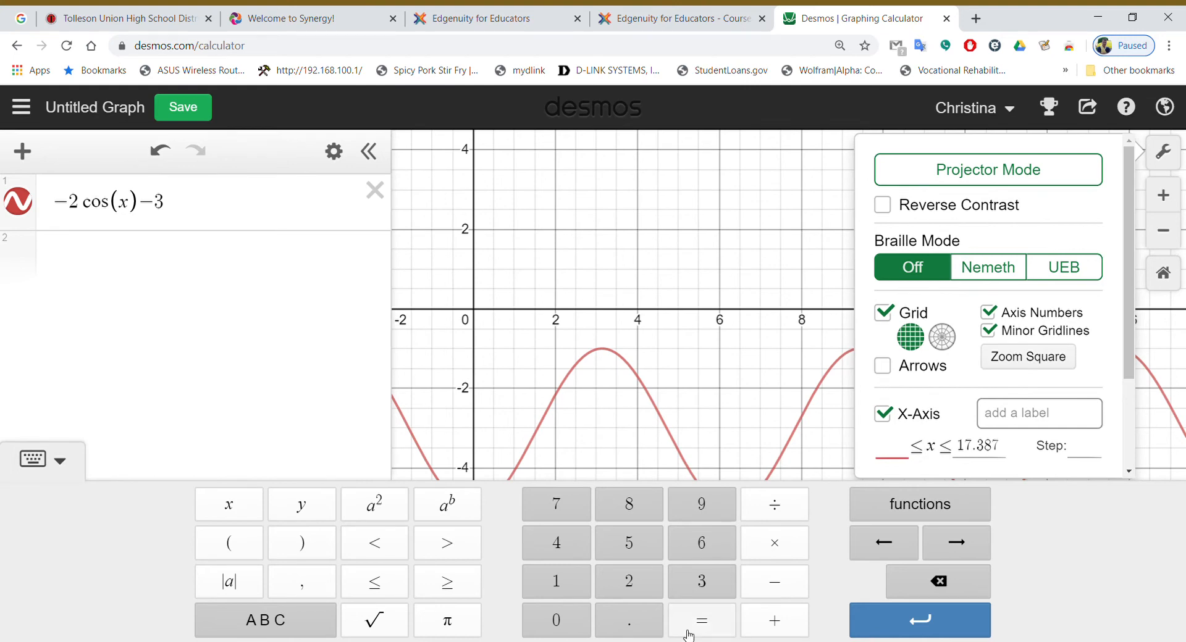
pyautogui.click(549, 635)
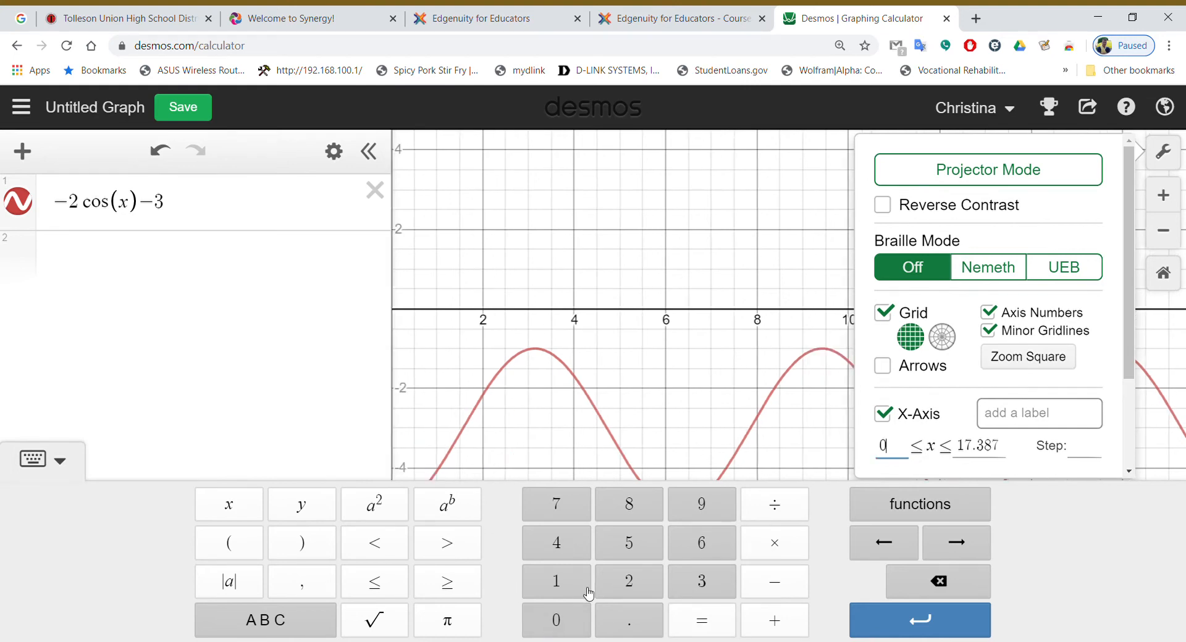
pyautogui.press('Tab')
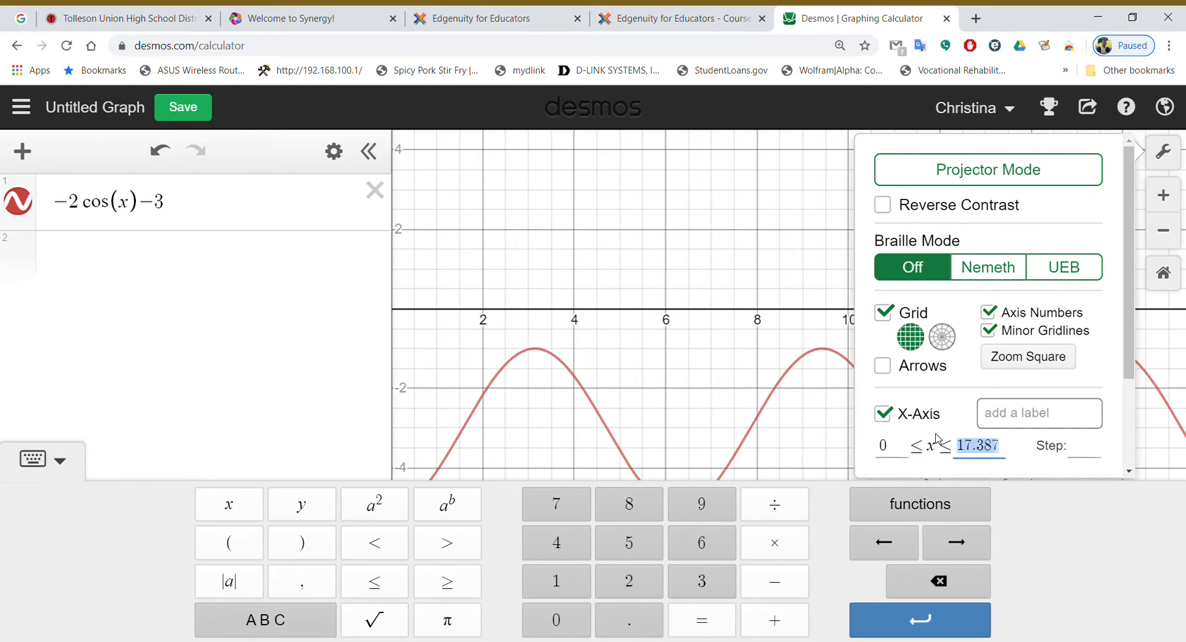
pyautogui.click(629, 581)
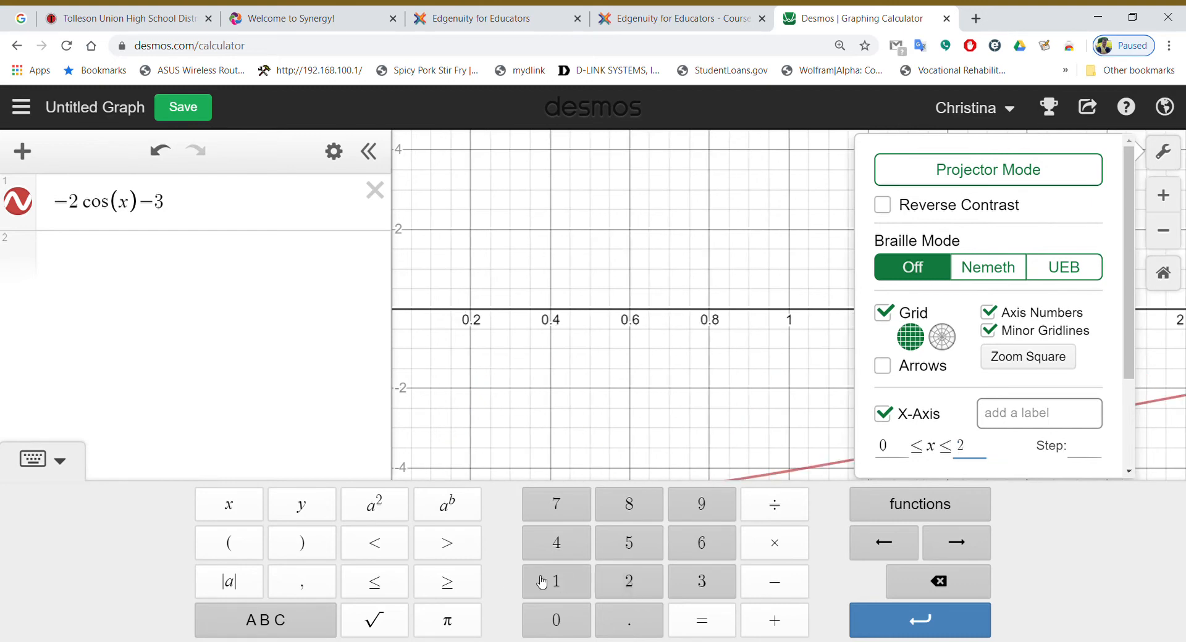
pyautogui.click(458, 621)
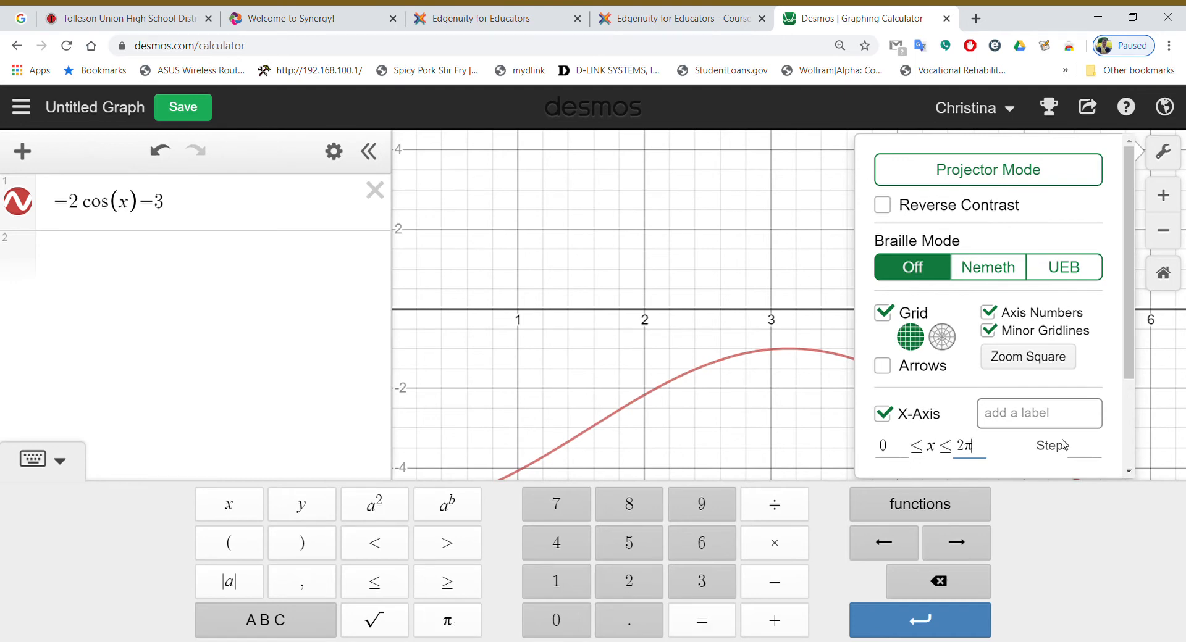
# - Set the x-axis step to π/2 and close the graph settings
pyautogui.click(1081, 446)
pyautogui.click(454, 615)
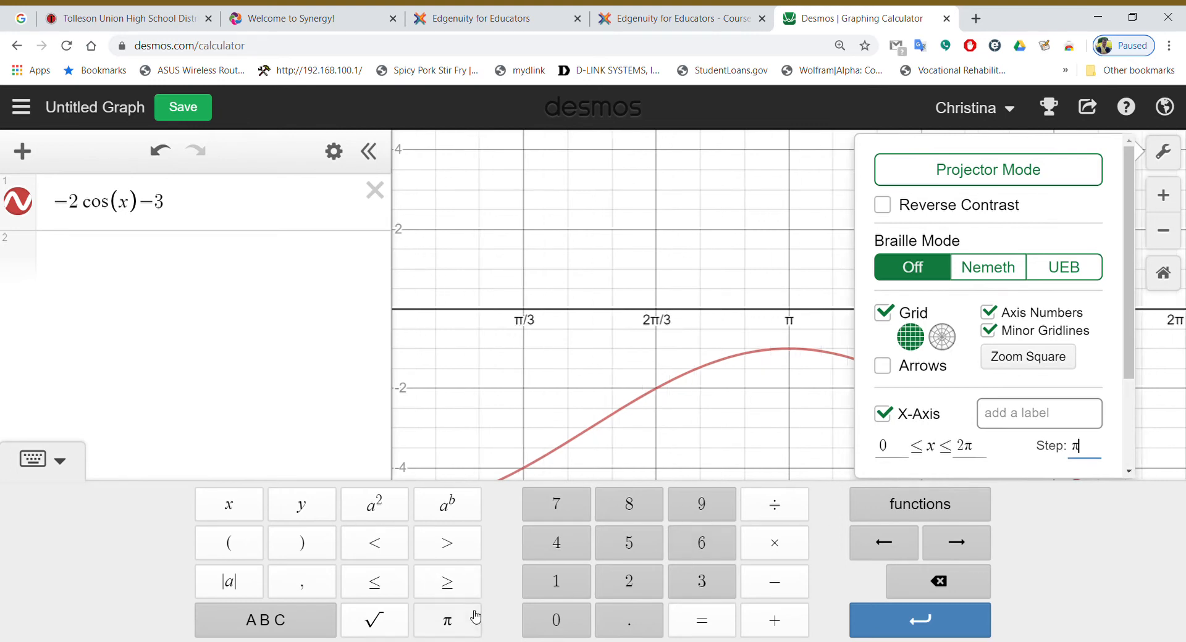
pyautogui.click(783, 504)
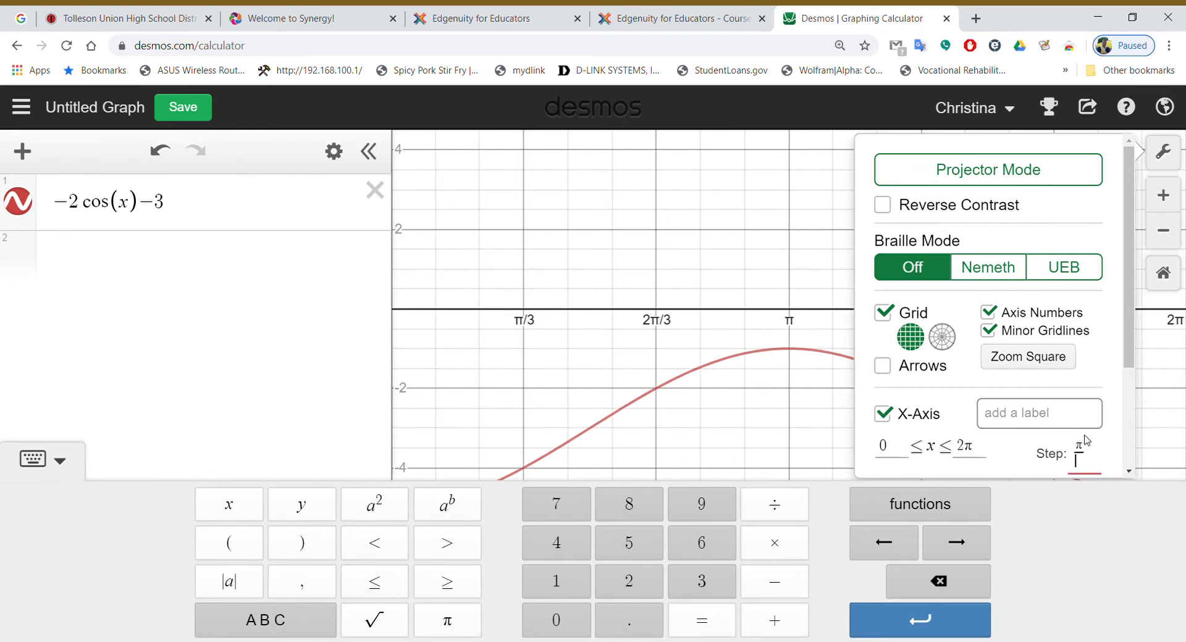
pyautogui.click(629, 581)
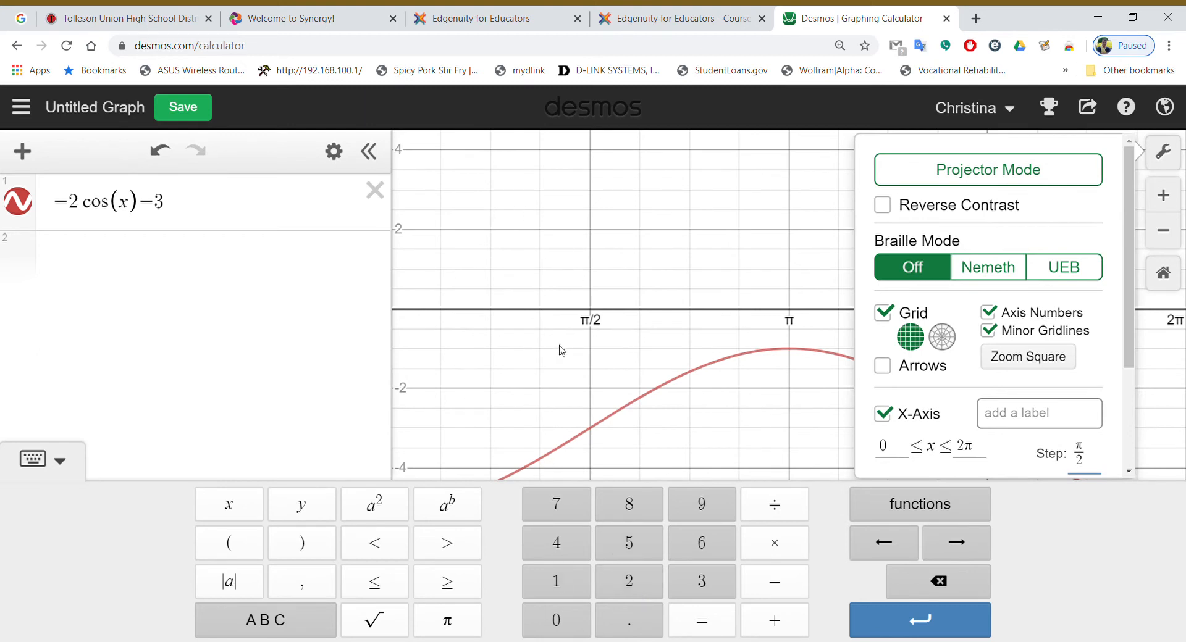
pyautogui.click(771, 428)
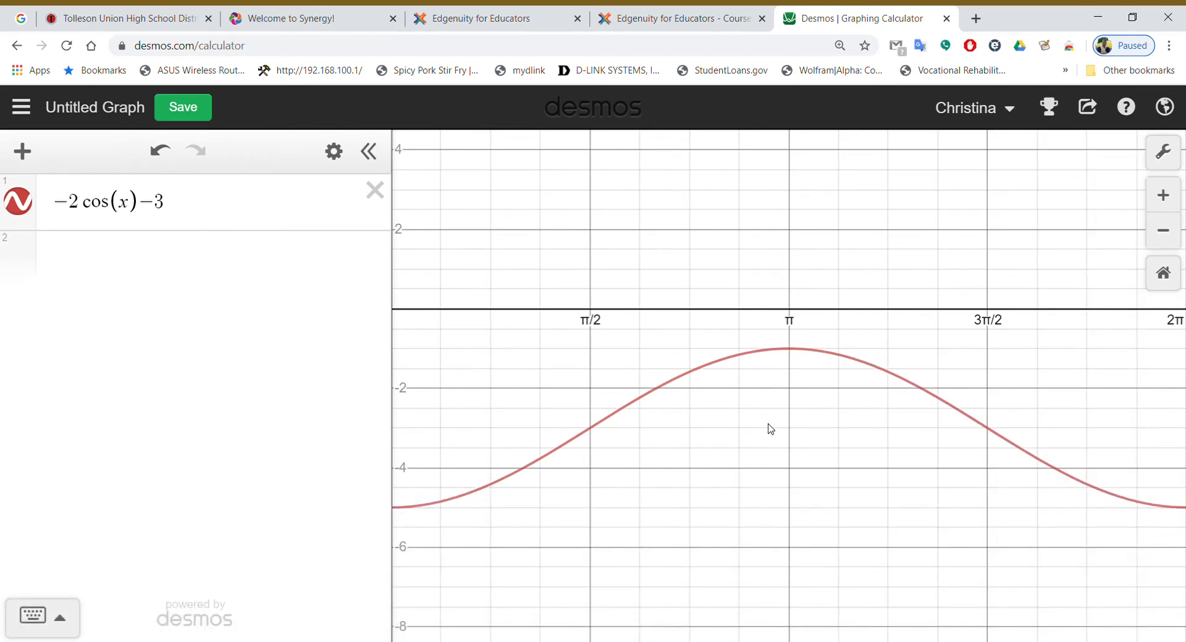
# - Show the coordinates of the cosine curve's minimum on the y-axis, its maximum at π and its minimum at 2π
pyautogui.scroll(-3, 897, 414)
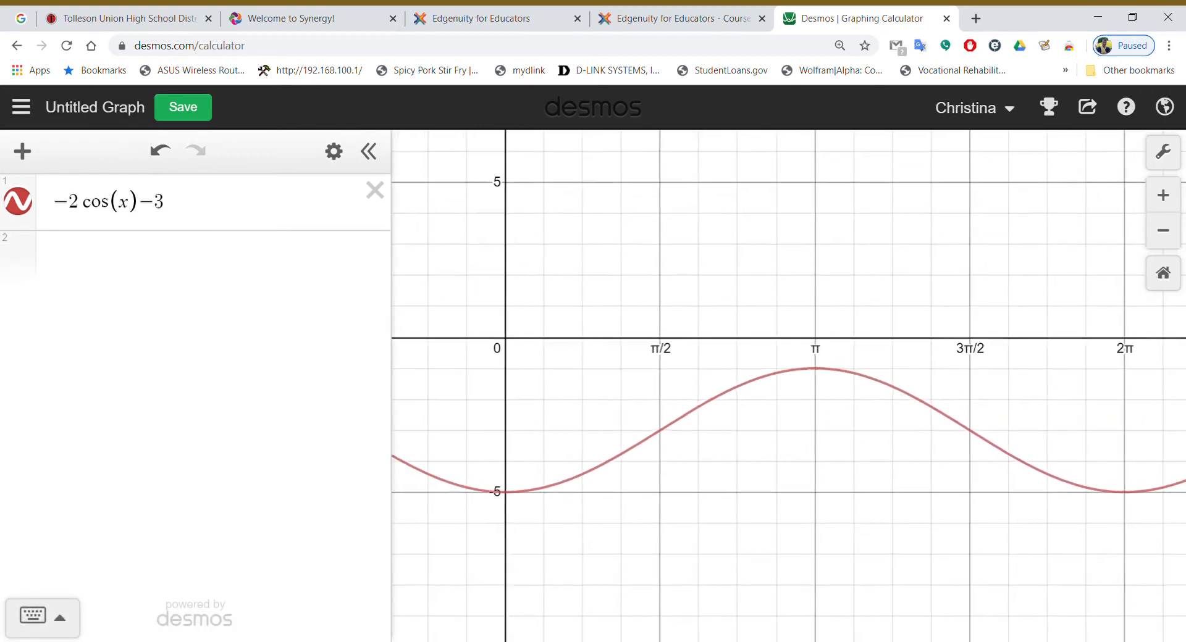
pyautogui.moveTo(725, 359); pyautogui.dragTo(659, 364)
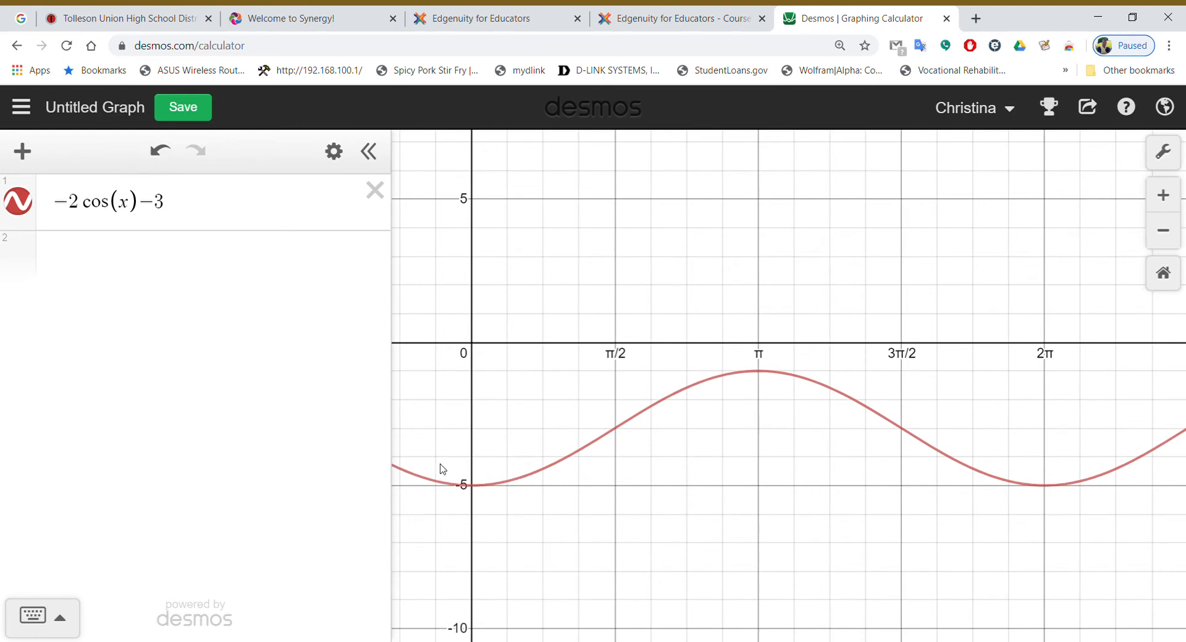
pyautogui.click(470, 487)
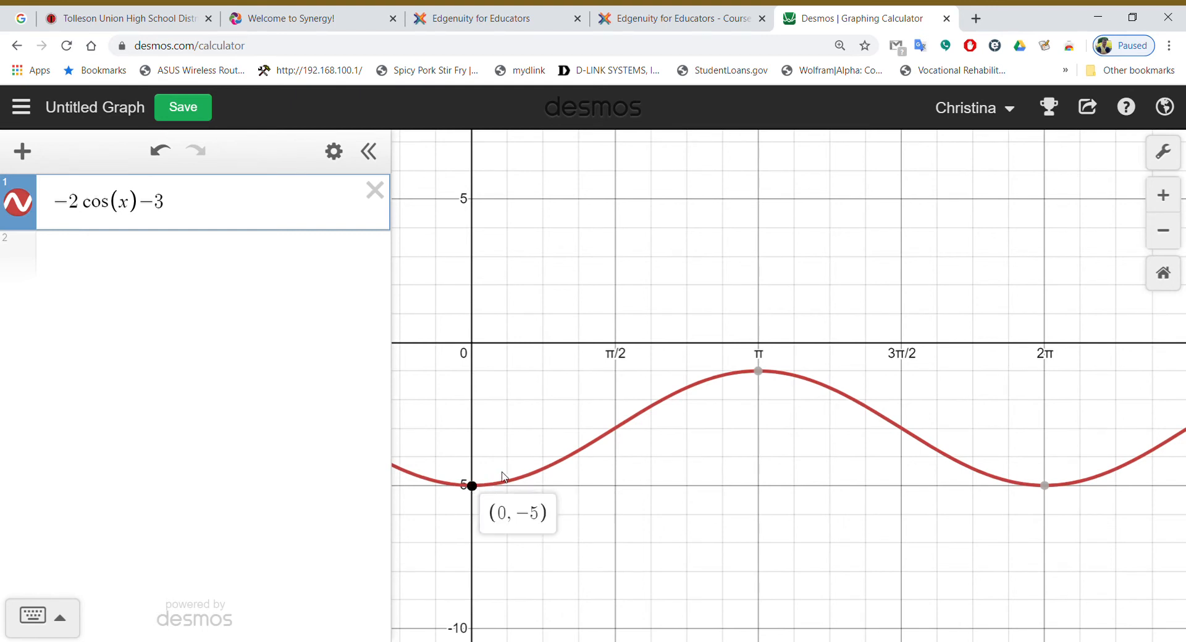
pyautogui.click(758, 371)
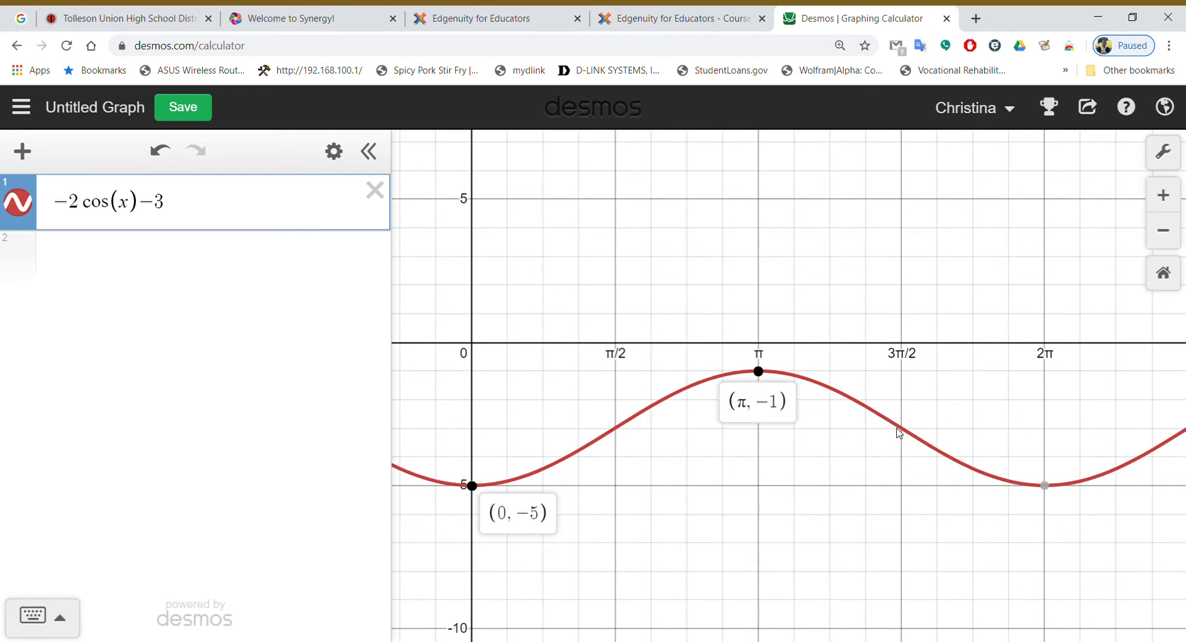
pyautogui.click(1044, 486)
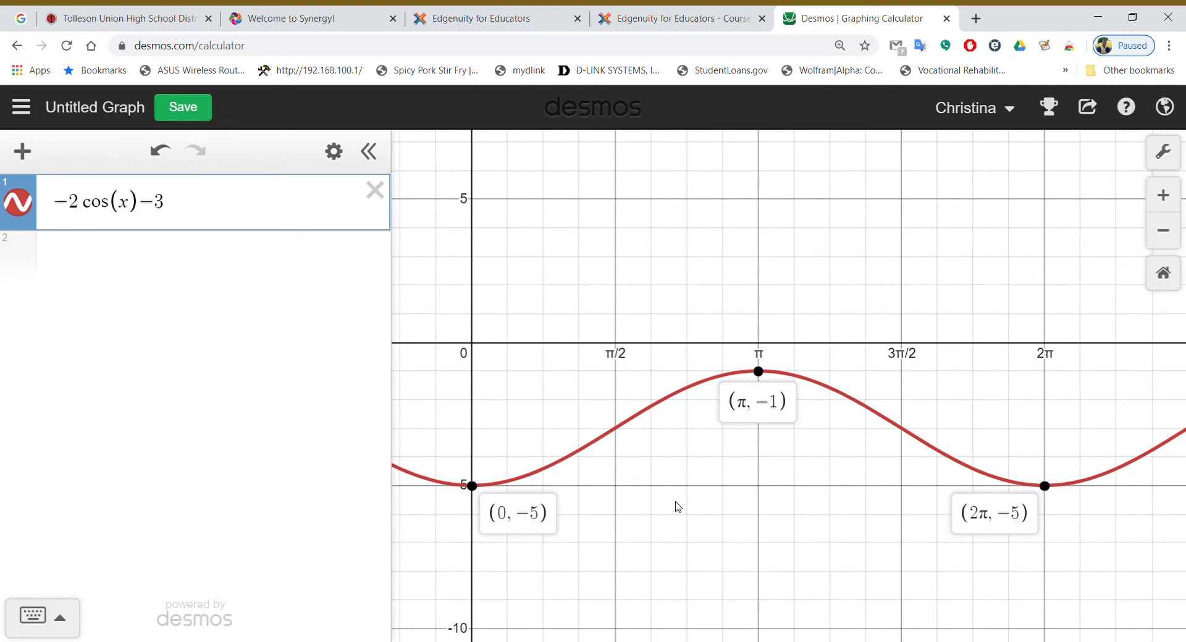
# - Graph 1/2 sin(x)+3 as a second expression and close the keypad to reveal the full graph
pyautogui.click(345, 246)
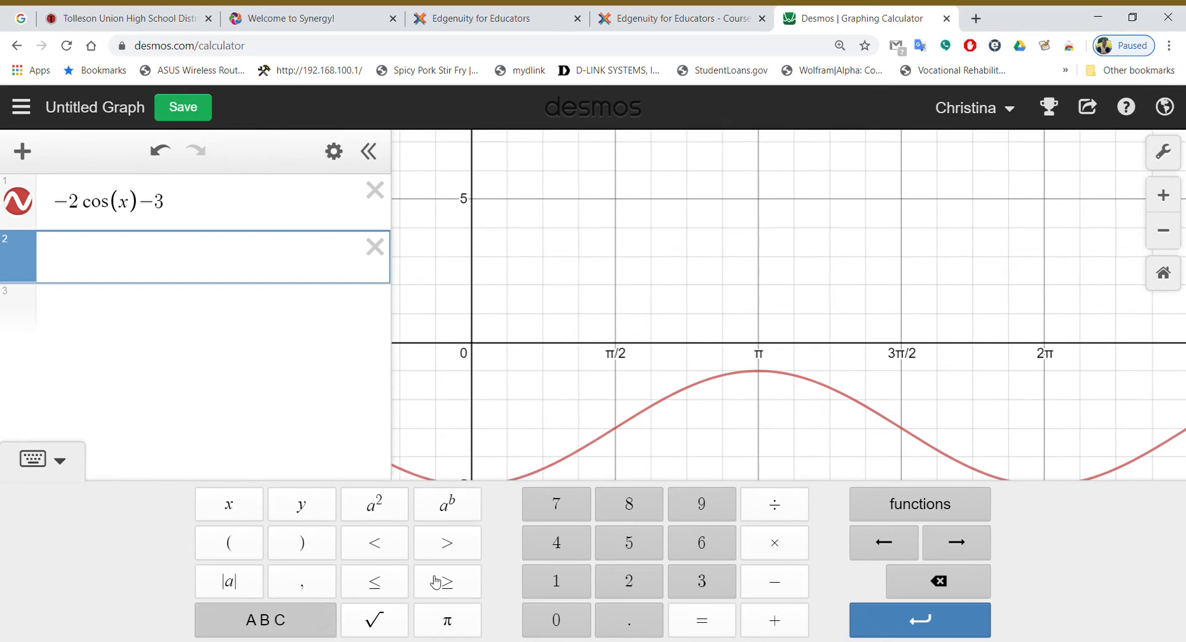
pyautogui.click(579, 576)
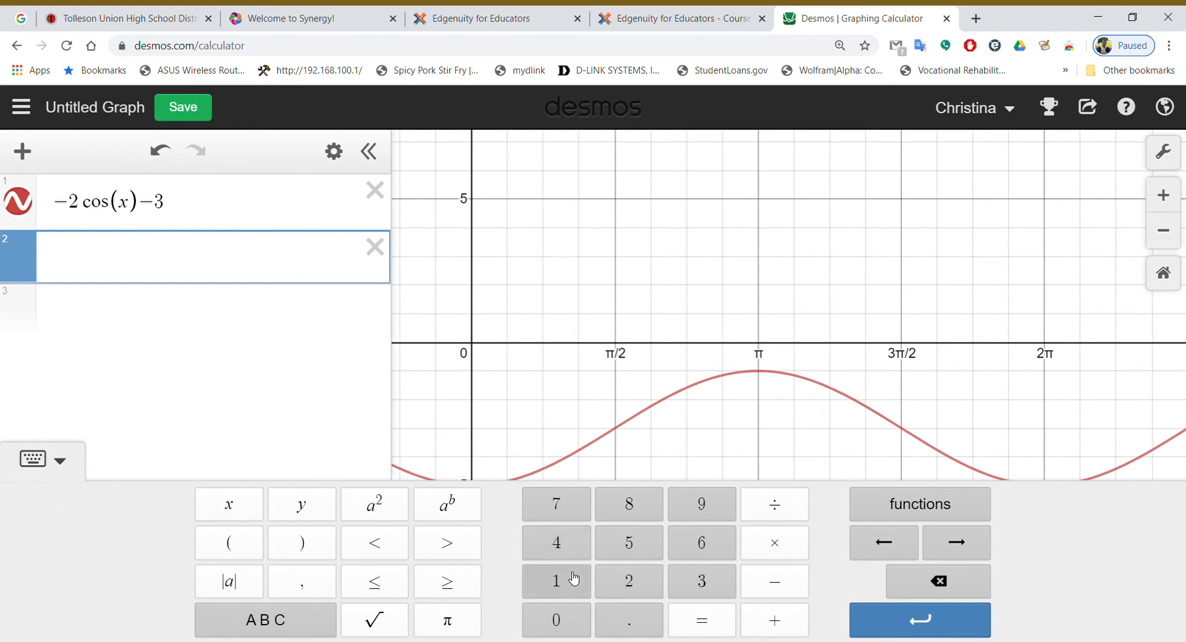
pyautogui.click(794, 503)
pyautogui.click(646, 581)
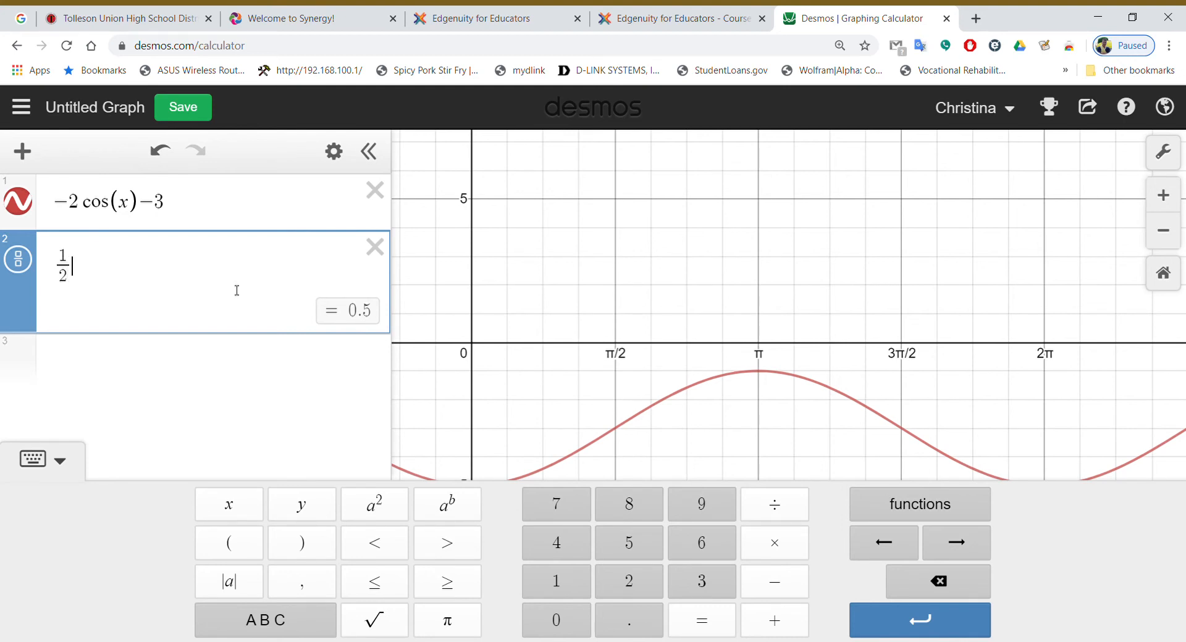
pyautogui.click(915, 506)
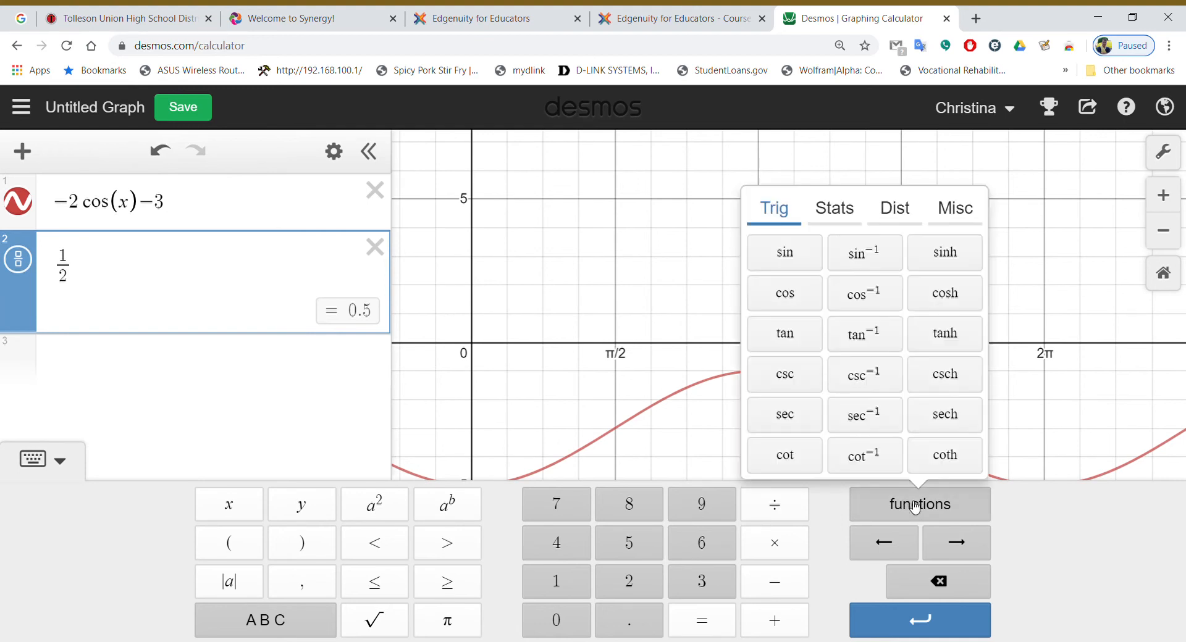
pyautogui.click(806, 271)
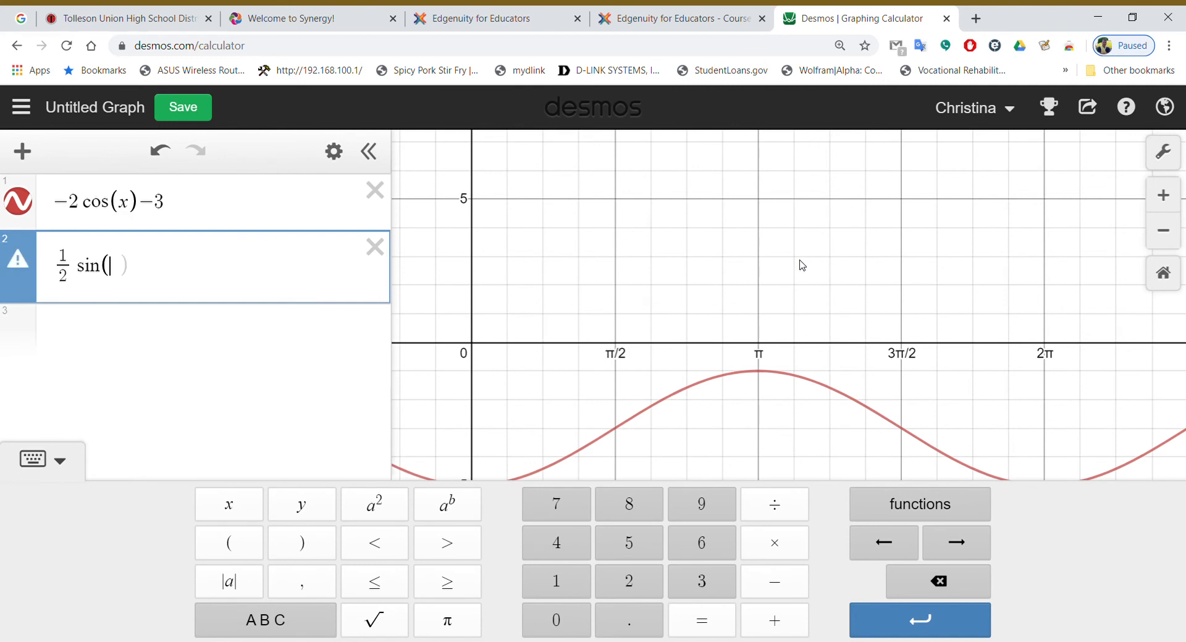
pyautogui.click(229, 506)
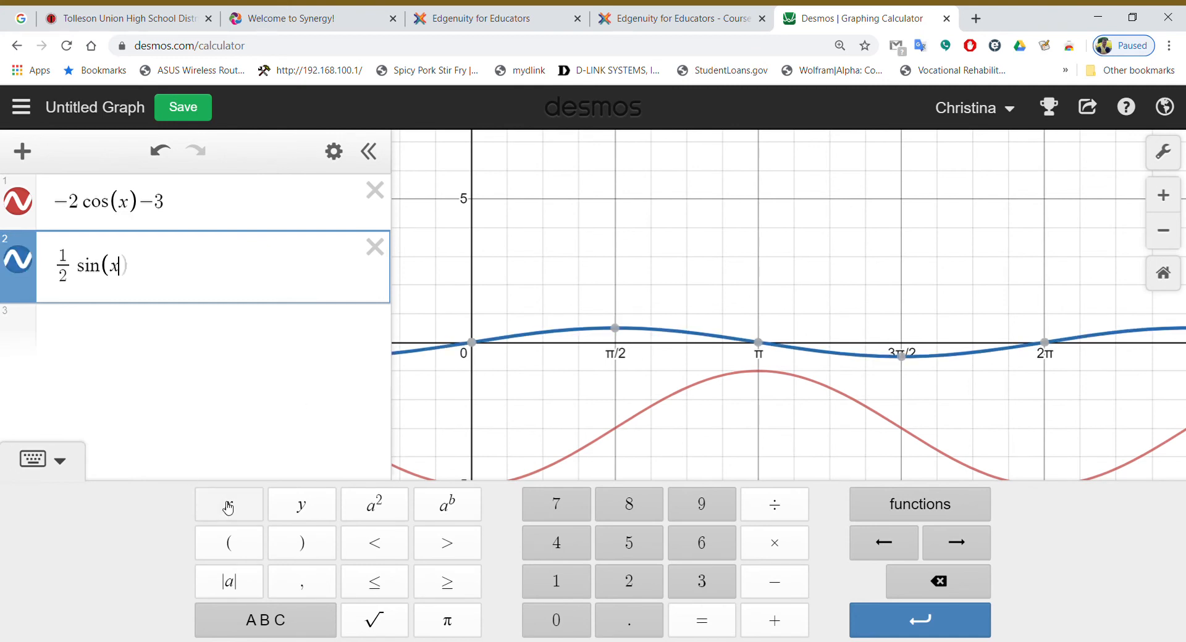
pyautogui.click(302, 548)
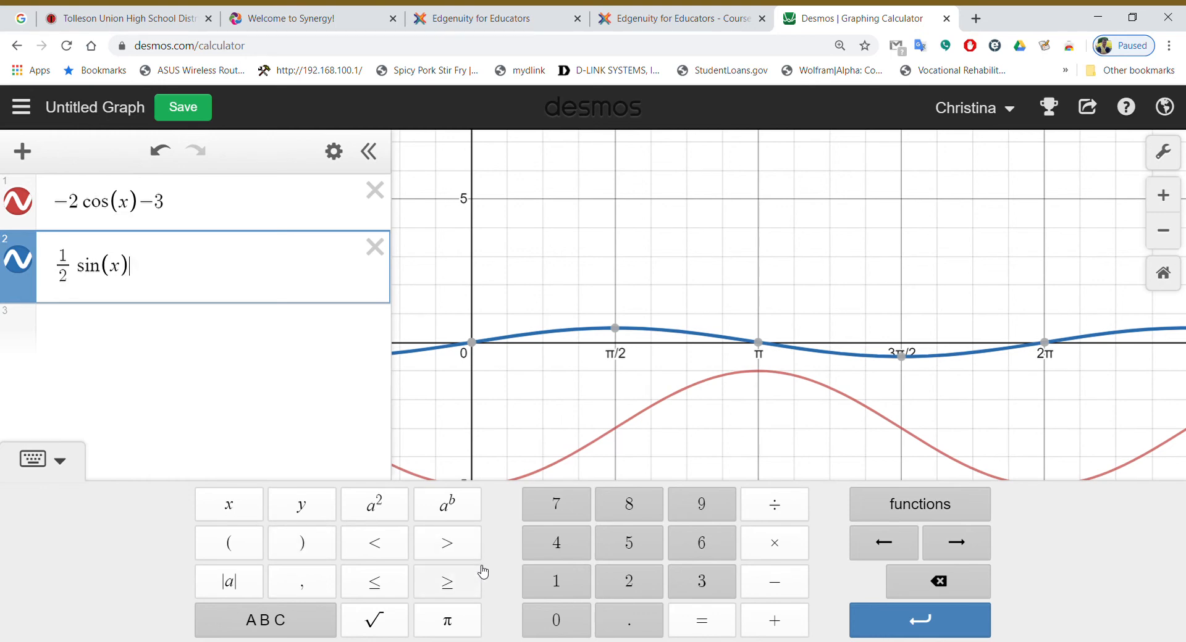
pyautogui.click(765, 619)
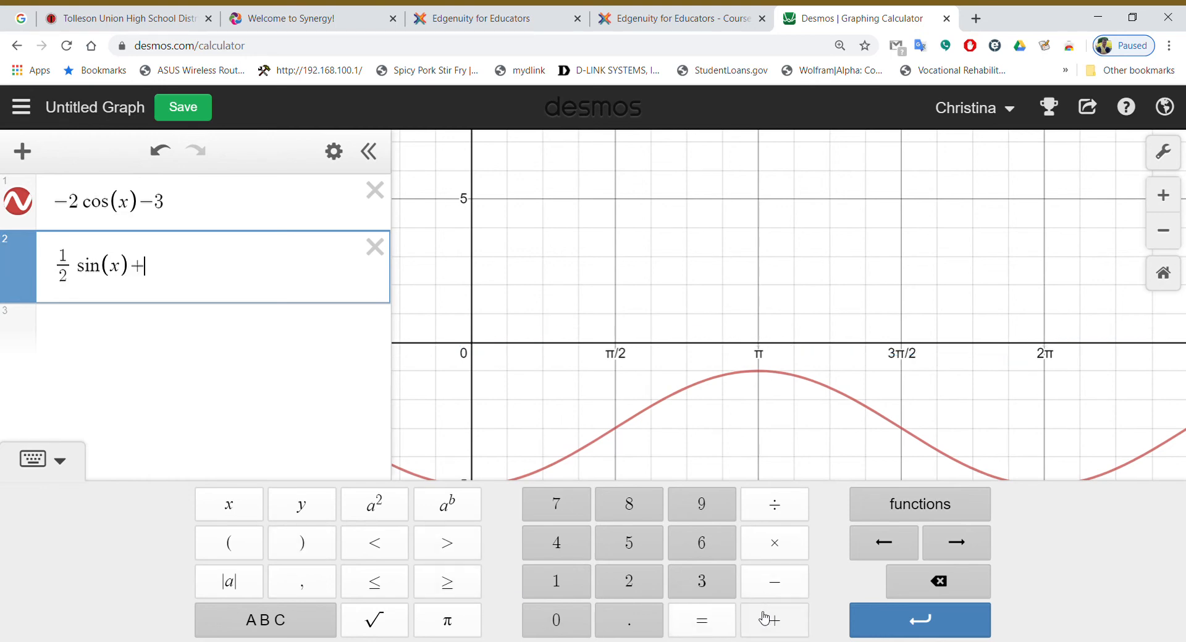
pyautogui.click(725, 592)
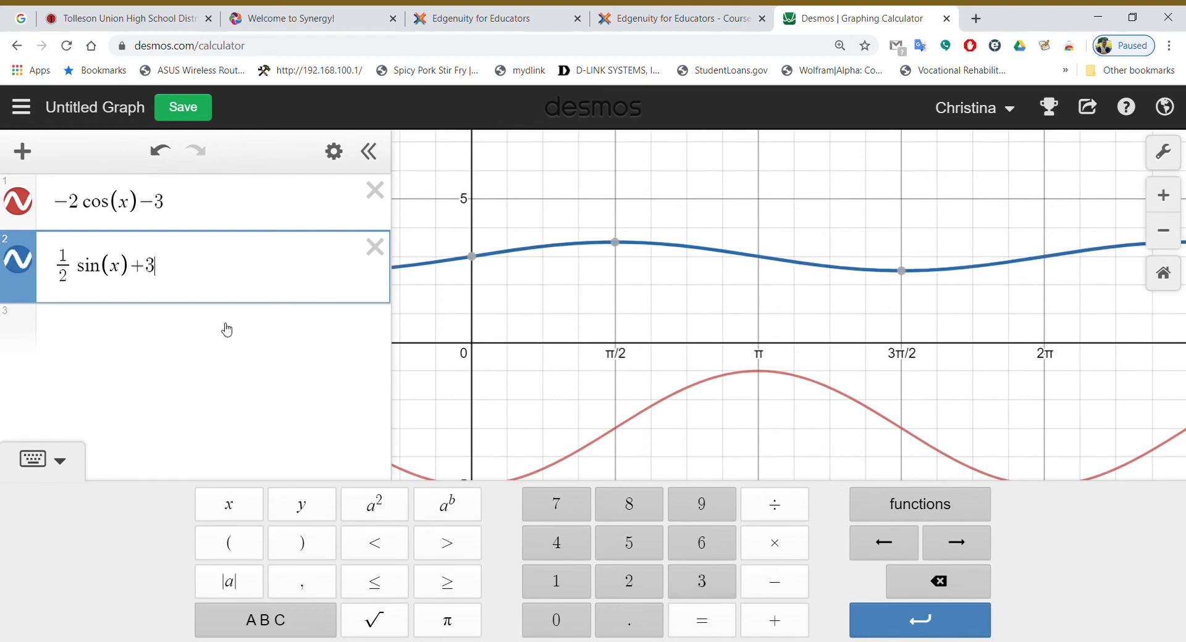
pyautogui.click(535, 297)
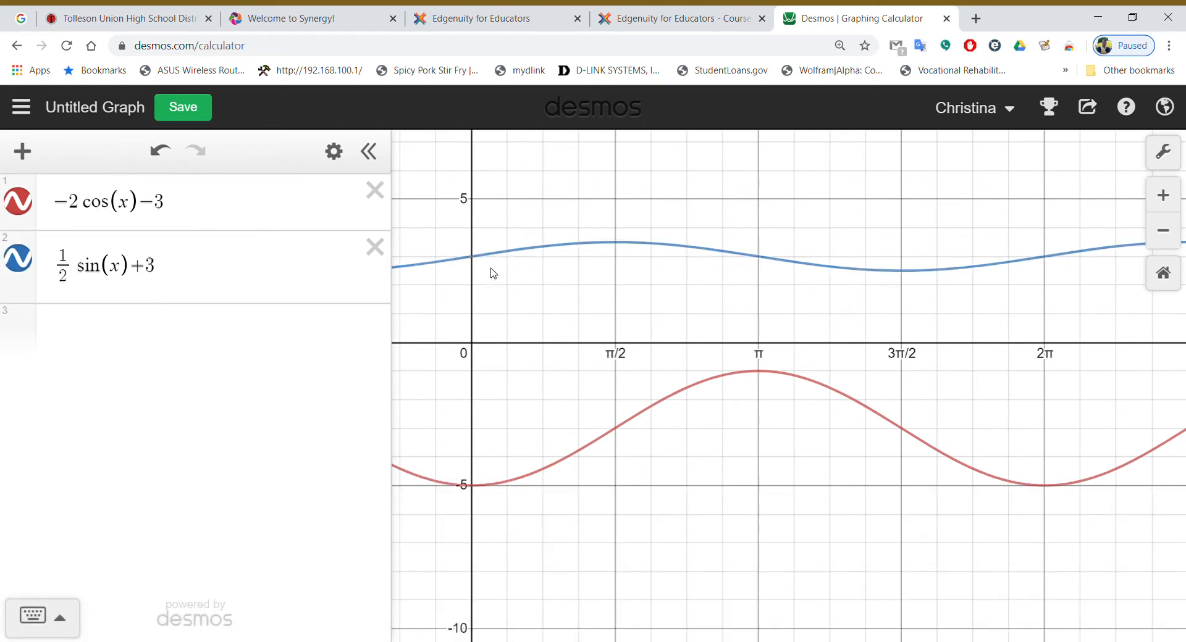
# - Show the coordinates of both curves' points on the y-axis and of the sine curve's maximum at π/2 and minimum at 3π/2
pyautogui.click(470, 485)
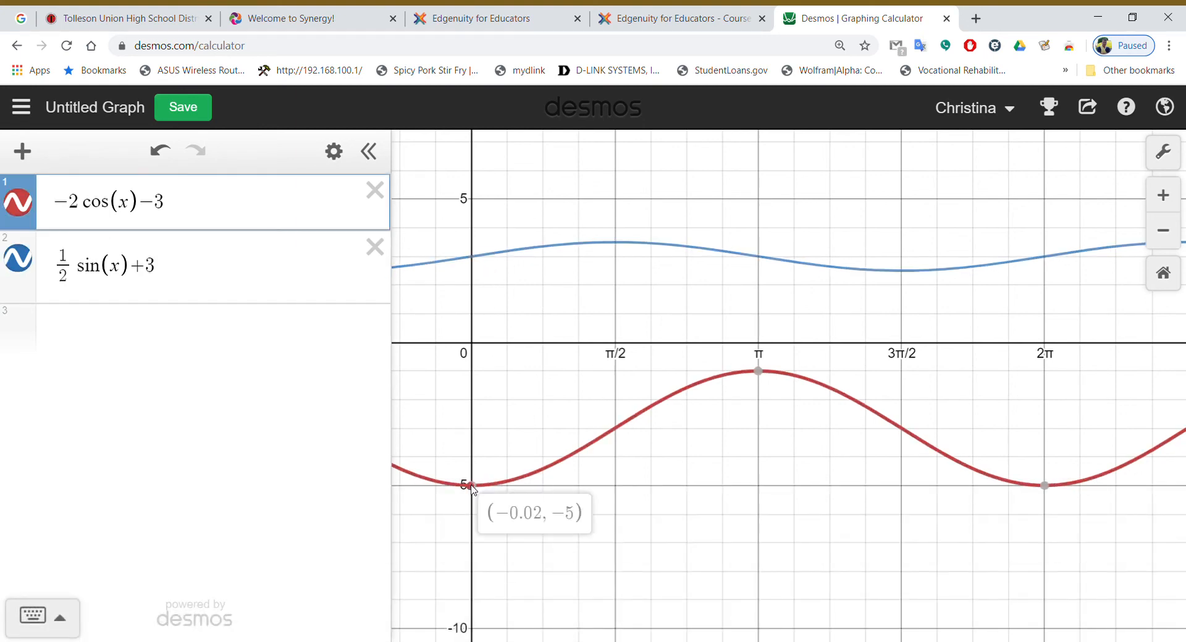
pyautogui.click(476, 258)
pyautogui.click(473, 257)
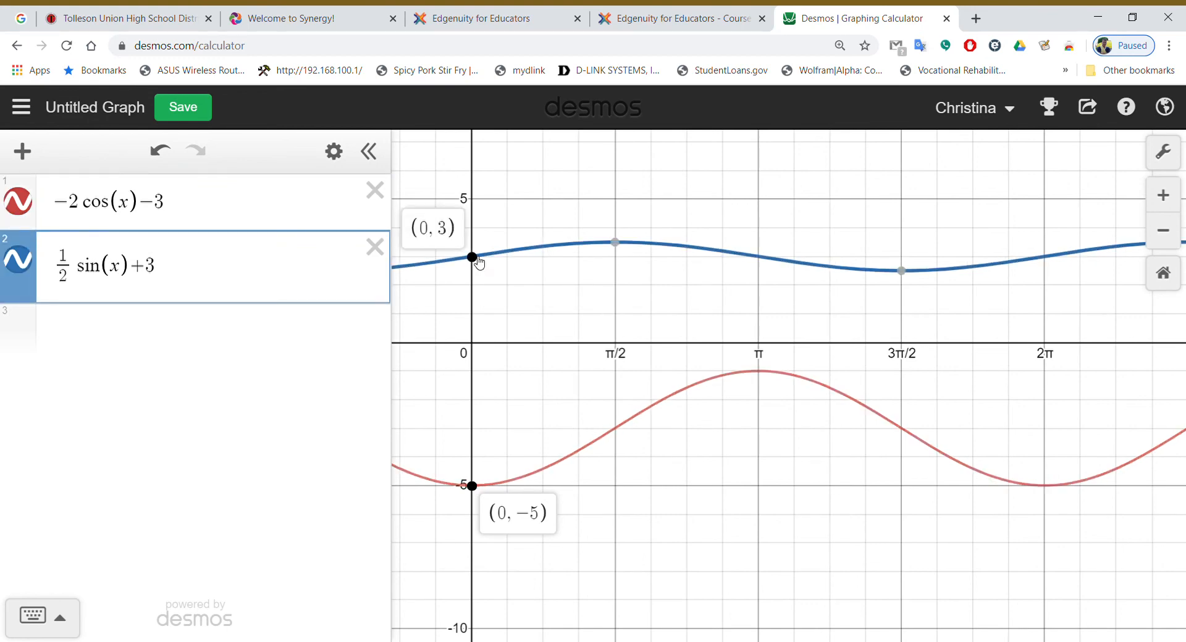
pyautogui.click(615, 243)
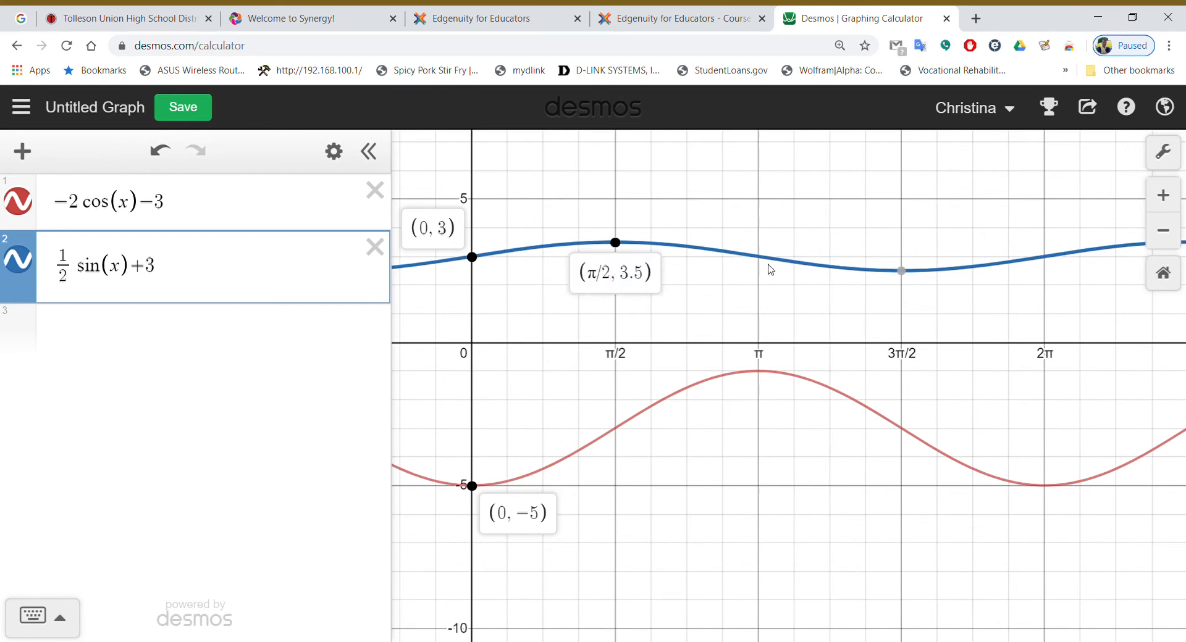
pyautogui.click(905, 273)
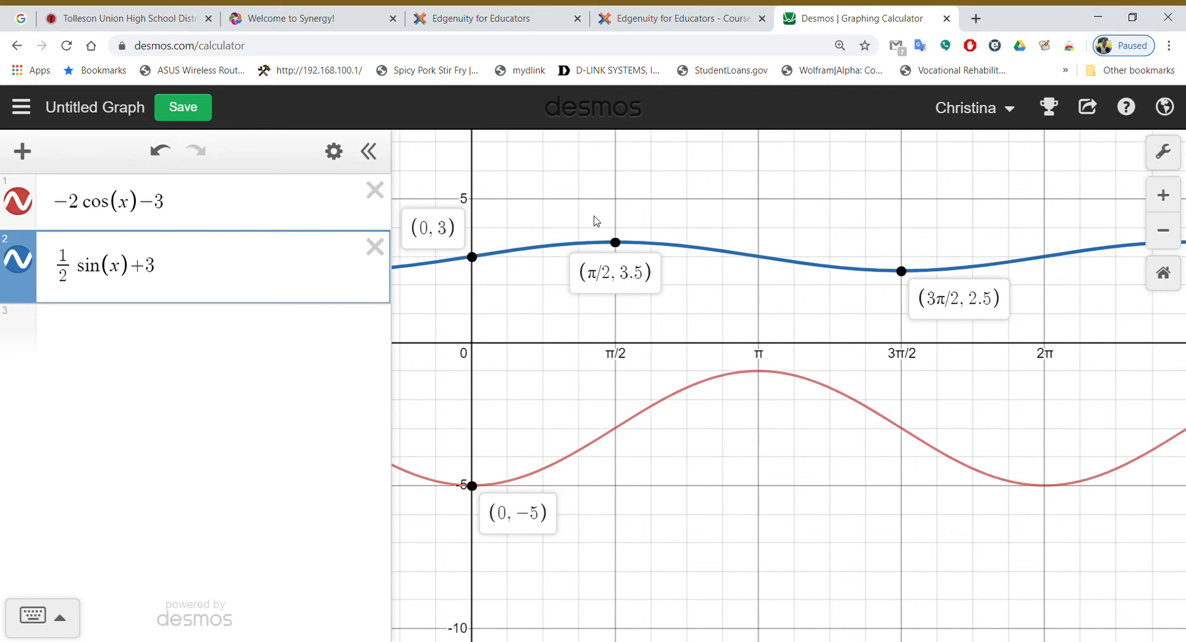
# - Hide and show again the coordinates of the sine curve's maximum, and hide those of its minimum
pyautogui.click(616, 244)
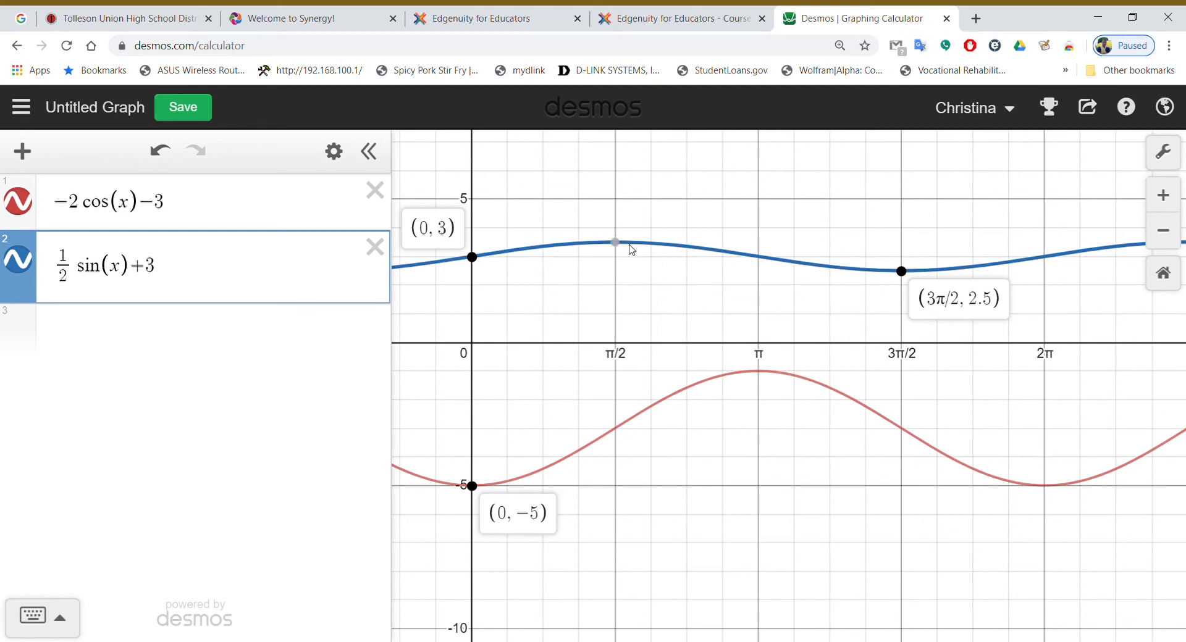
pyautogui.click(628, 244)
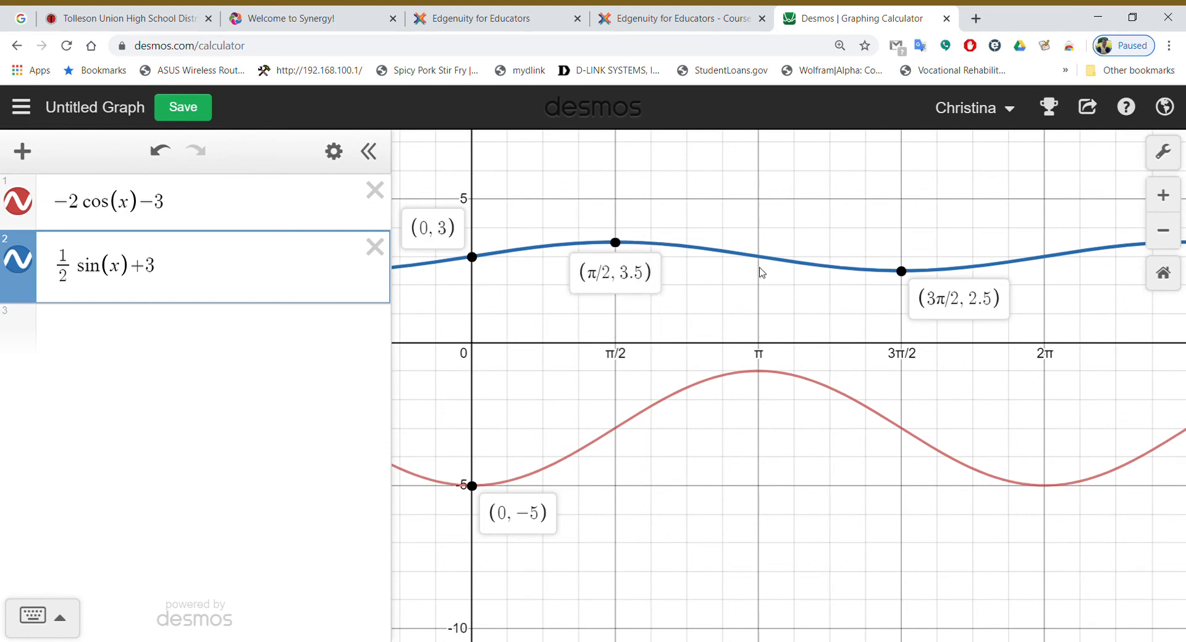
pyautogui.click(904, 272)
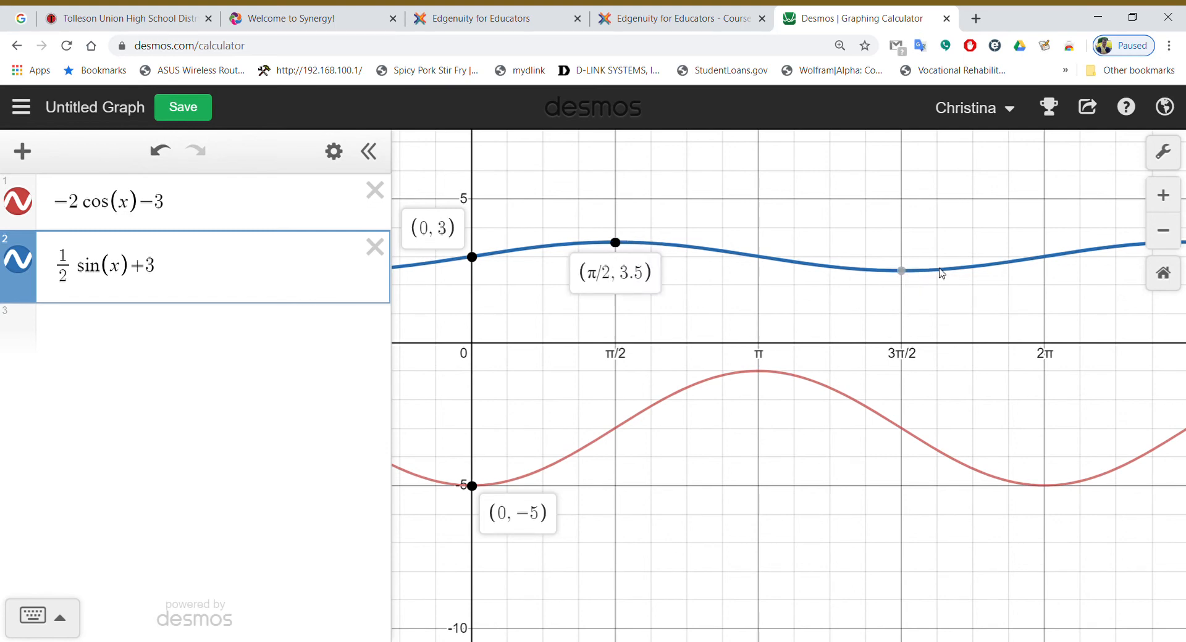
# - Hide the curve of 1/2 sin(x)+3, keeping its expression in the list
pyautogui.moveTo(940, 274)
pyautogui.mouseDown()
pyautogui.moveTo(1028, 261)
pyautogui.moveTo(914, 272)
pyautogui.moveTo(704, 250)
pyautogui.moveTo(1020, 257)
pyautogui.moveTo(533, 253)
pyautogui.mouseUp()
pyautogui.click(11, 269)
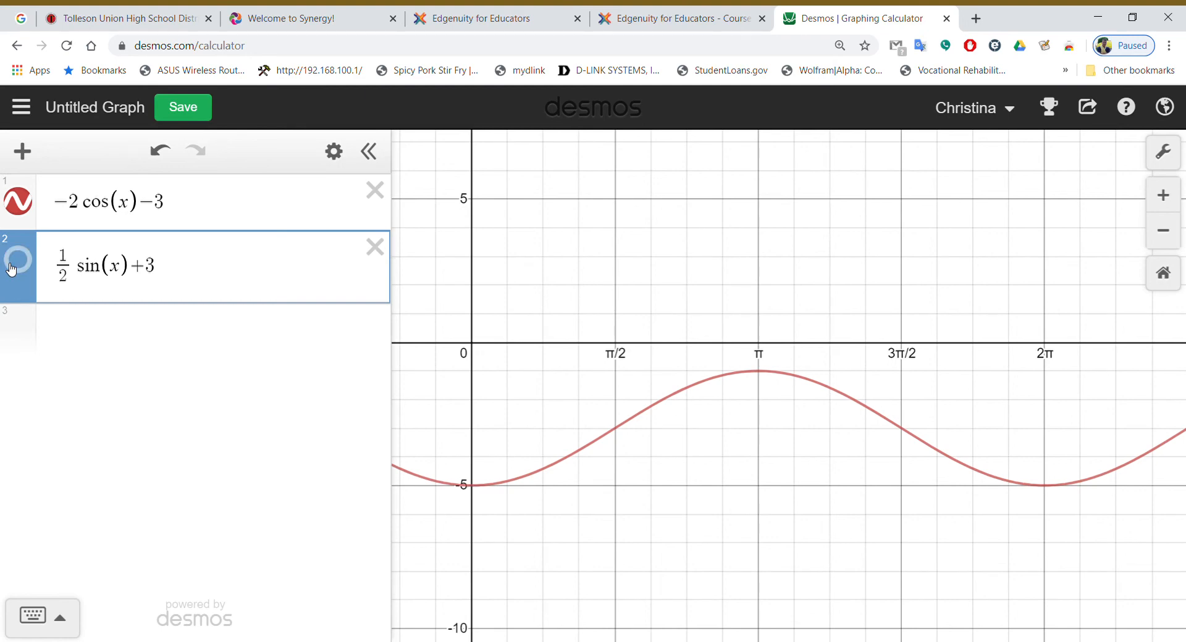